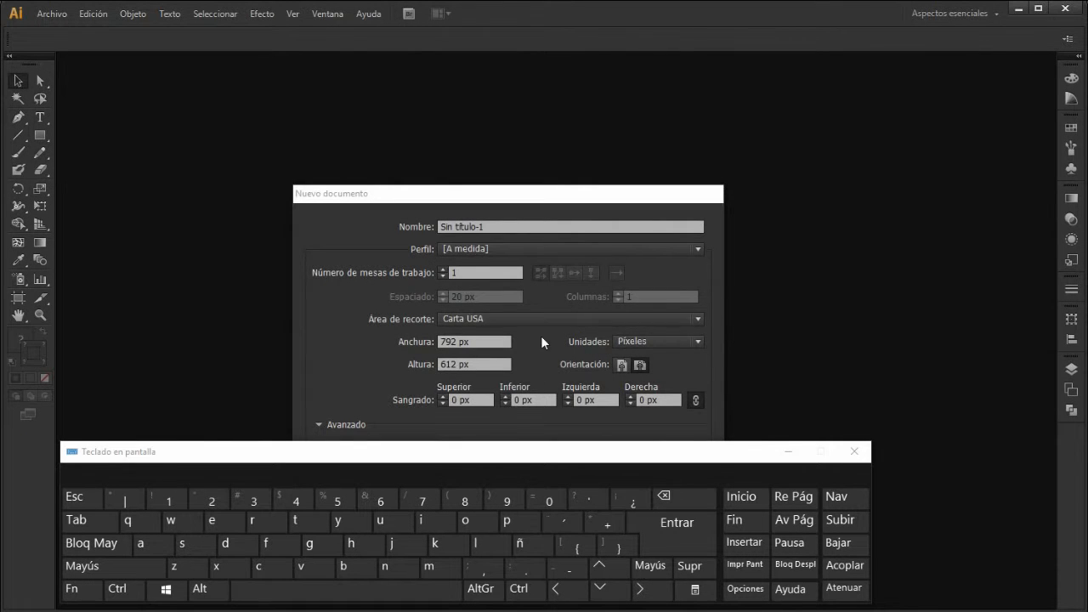
# Create a new landscape Carta USA document, 792 × 612 px, with CMYK colour mode
pyautogui.moveTo(540, 198); pyautogui.dragTo(549, 69)
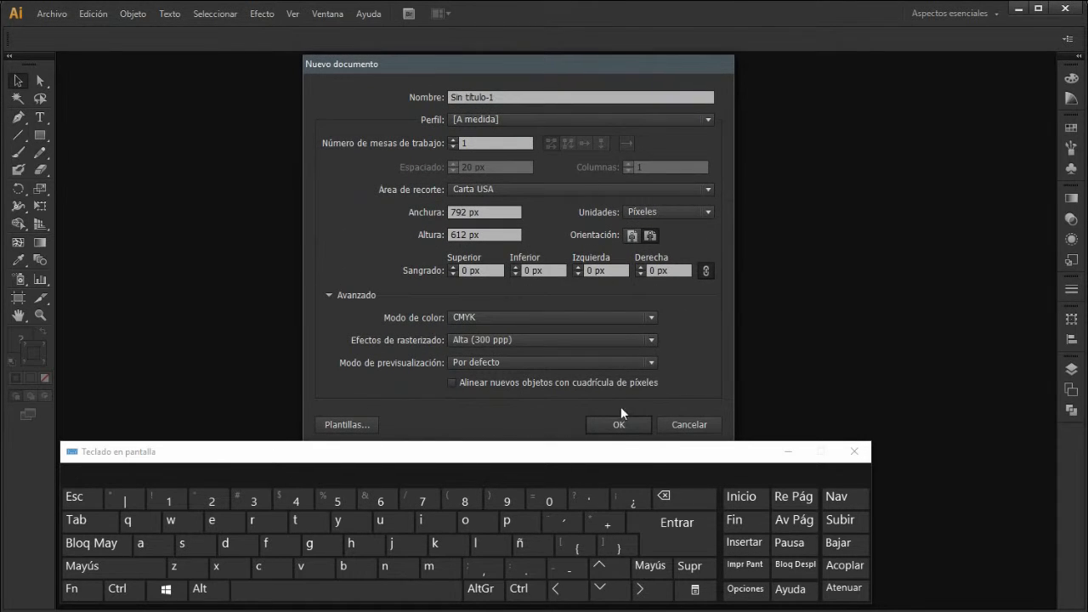
pyautogui.click(620, 429)
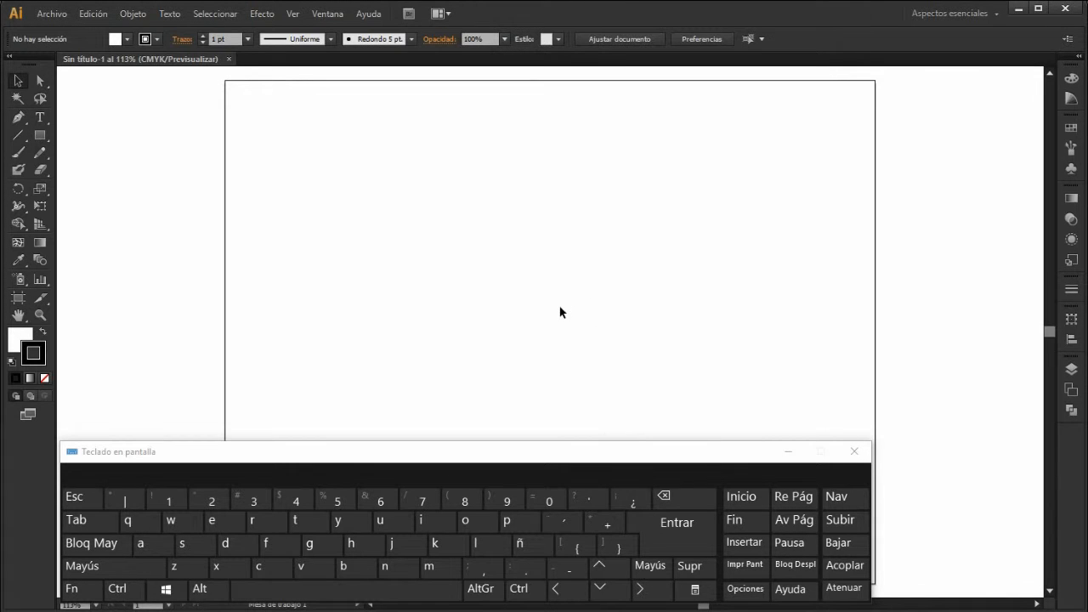
# Place the green and orange dinosaur picture from folder 03 as a linked image at the centre of the artboard
pyautogui.scroll(-3, 559, 305)
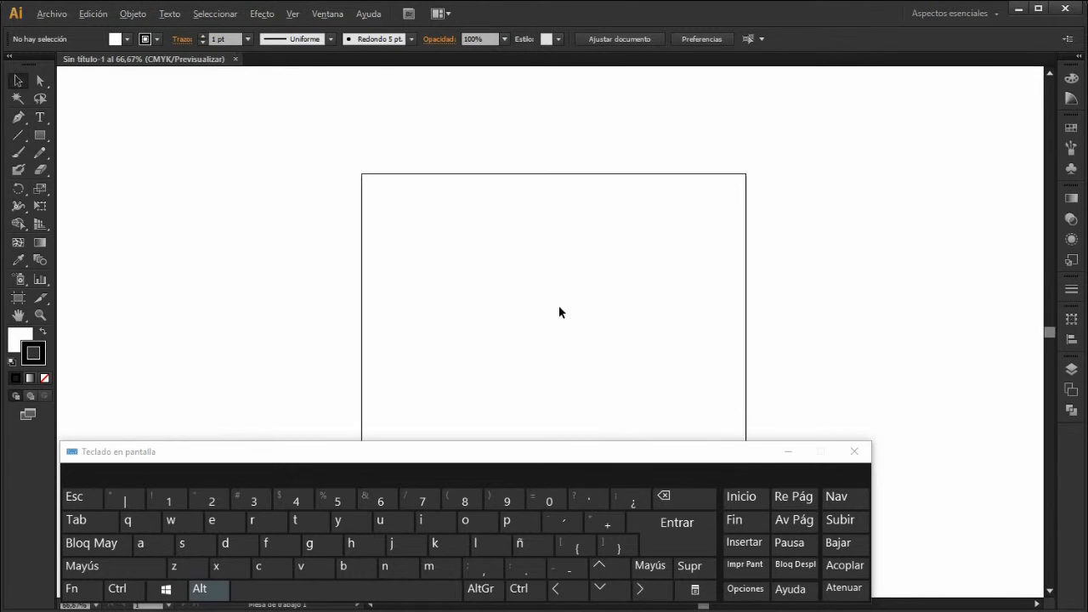
pyautogui.press('alt')
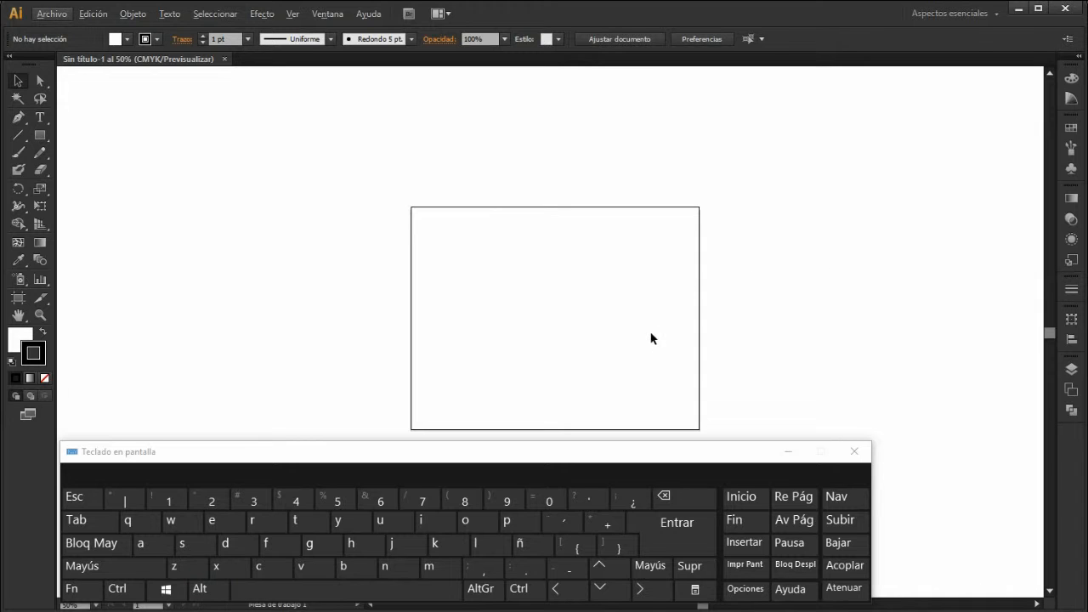
pyautogui.click(18, 314)
pyautogui.moveTo(550, 302); pyautogui.dragTo(535, 274)
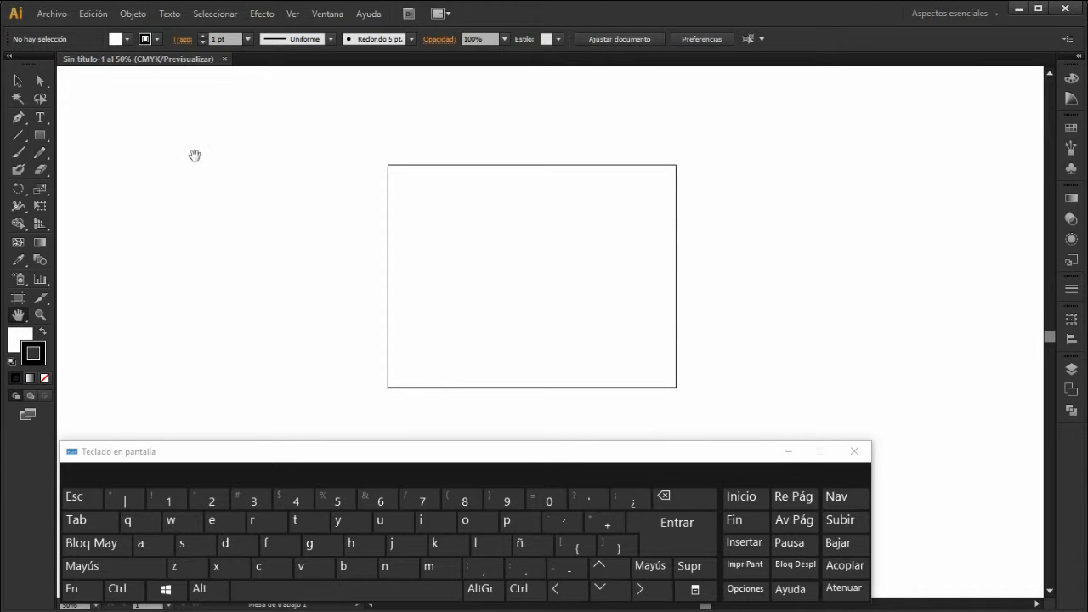
pyautogui.click(19, 82)
pyautogui.click(52, 15)
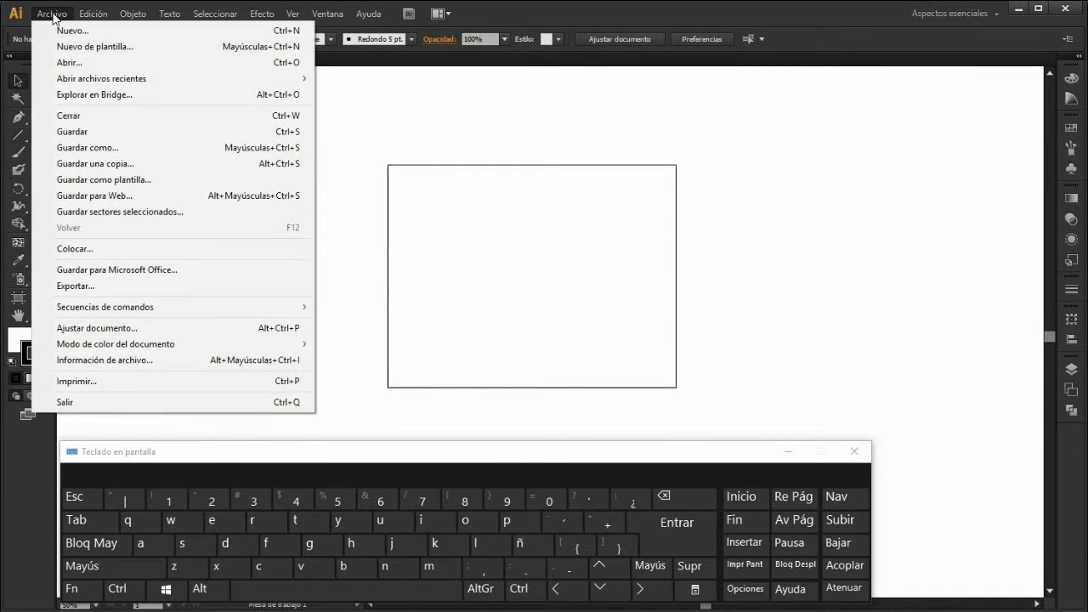
pyautogui.click(134, 255)
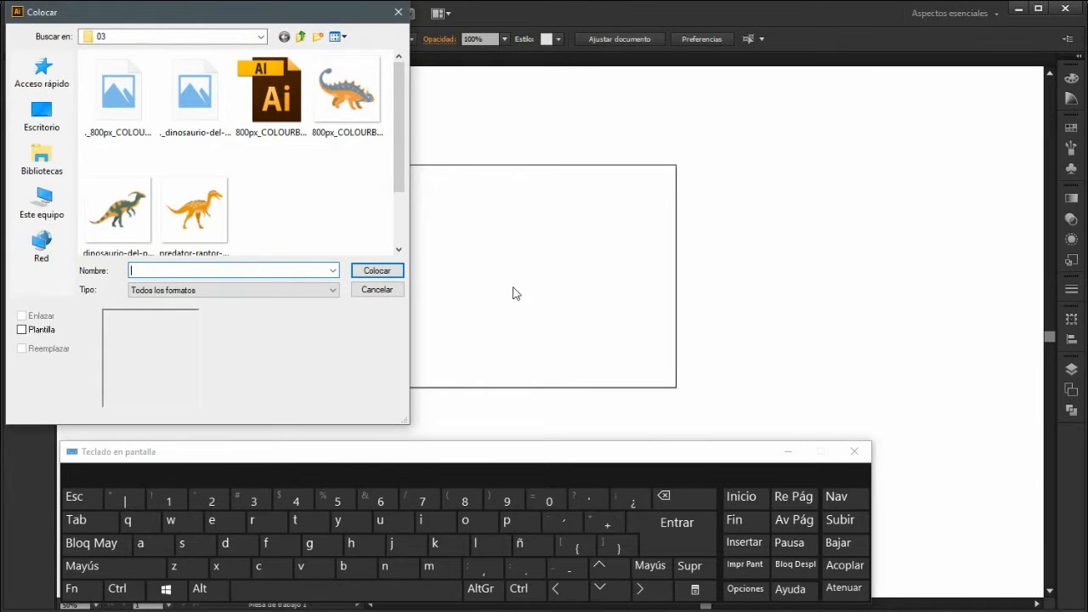
pyautogui.click(141, 215)
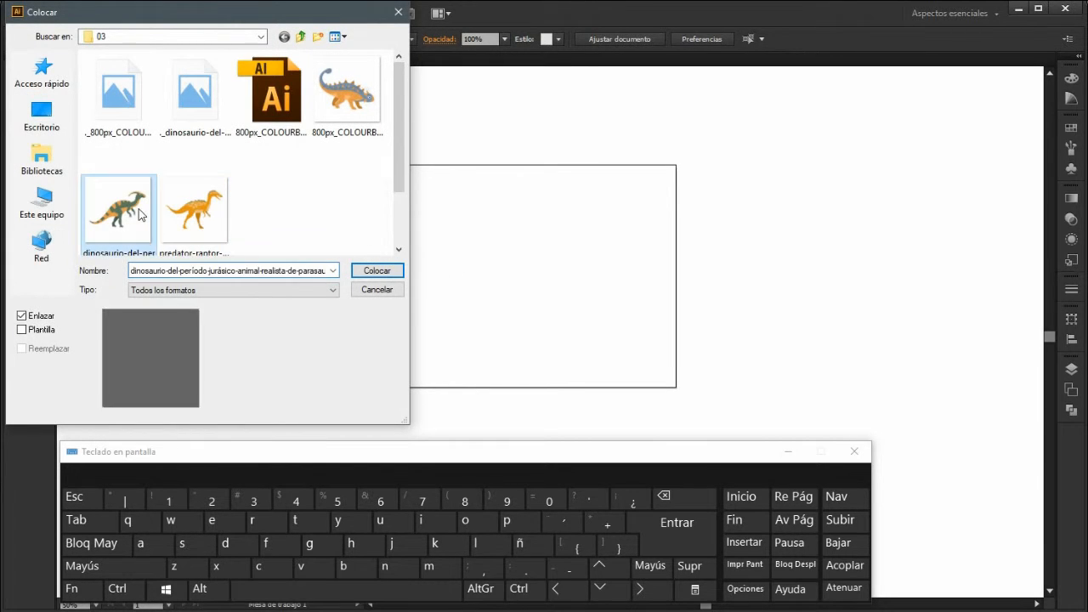
pyautogui.click(374, 270)
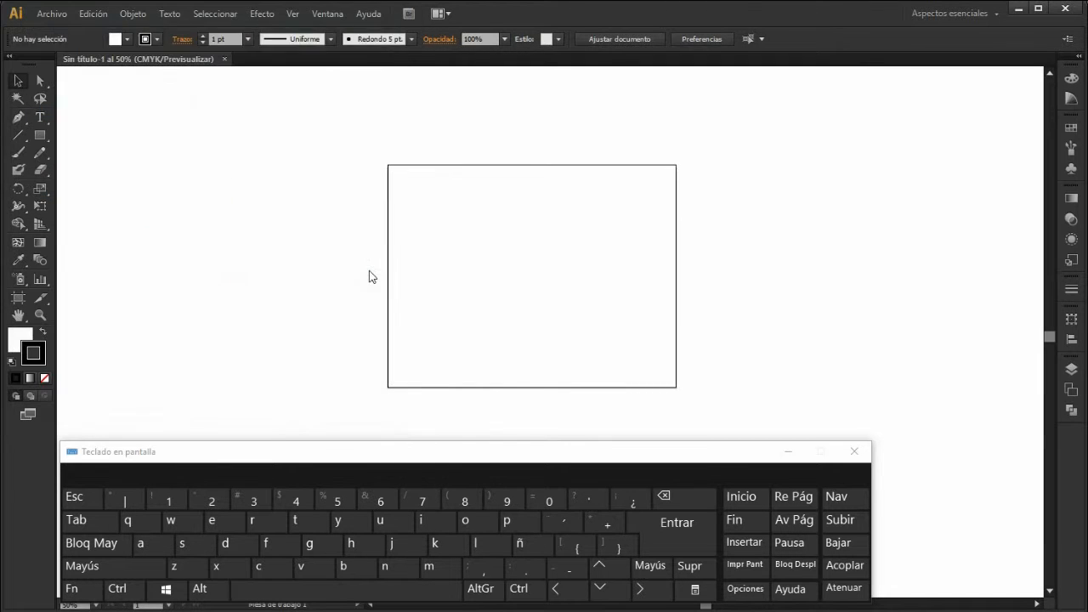
pyautogui.moveTo(562, 331); pyautogui.dragTo(543, 277)
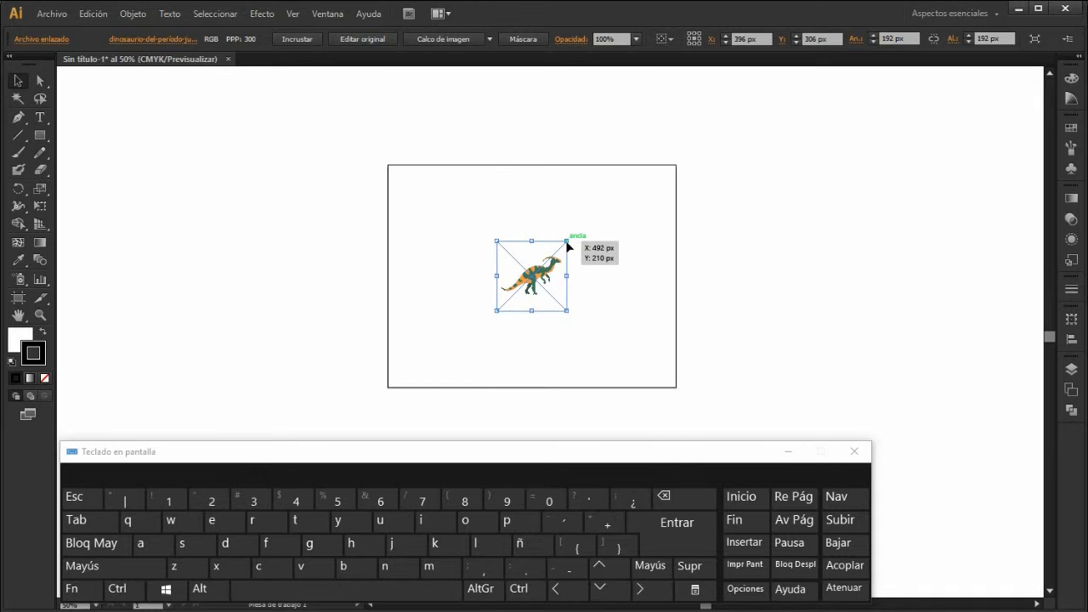
# Scale the placed dinosaur image proportionally from its centre to about 574 × 574 px and deselect it
pyautogui.moveTo(567, 243); pyautogui.dragTo(638, 186)
pyautogui.press('shift')
pyautogui.press('shift')
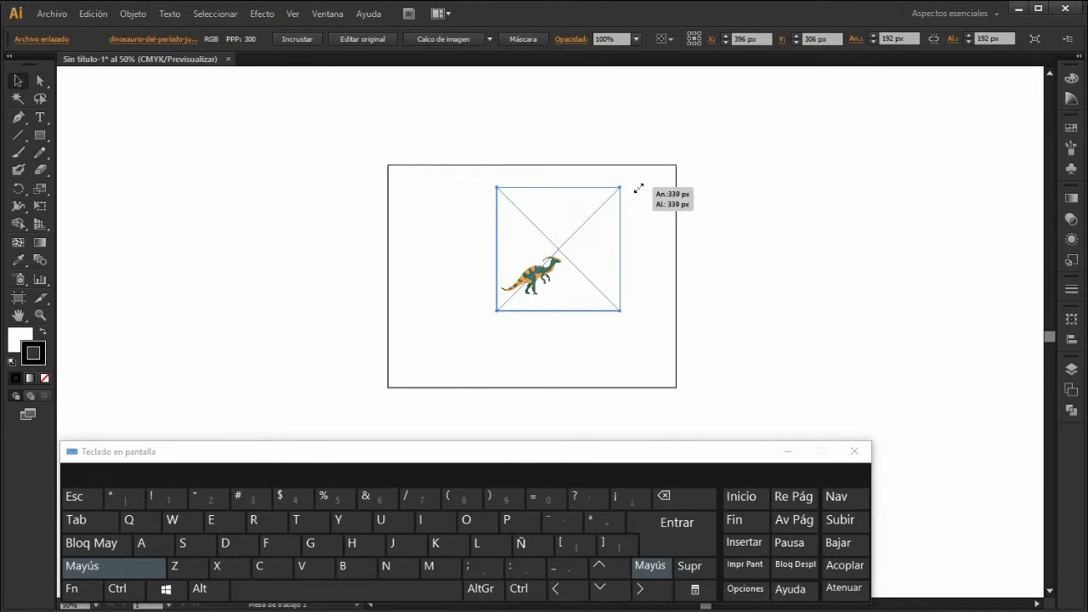
pyautogui.press('alt')
pyautogui.moveTo(638, 186)
pyautogui.mouseDown()
pyautogui.moveTo(591, 219)
pyautogui.moveTo(649, 173)
pyautogui.mouseUp()
pyautogui.press('alt')
pyautogui.press('shift')
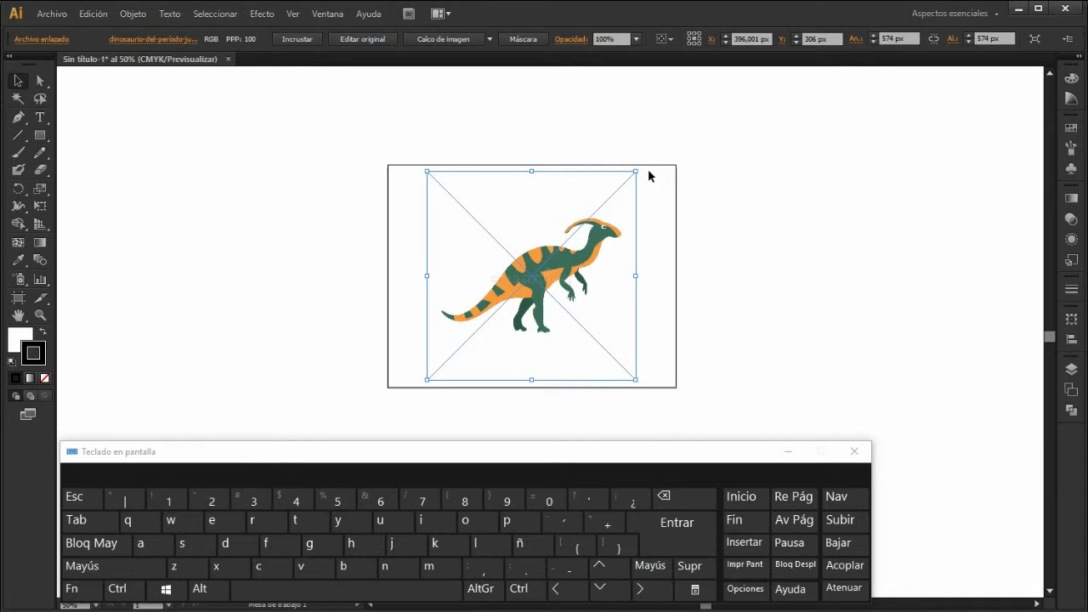
pyautogui.click(649, 206)
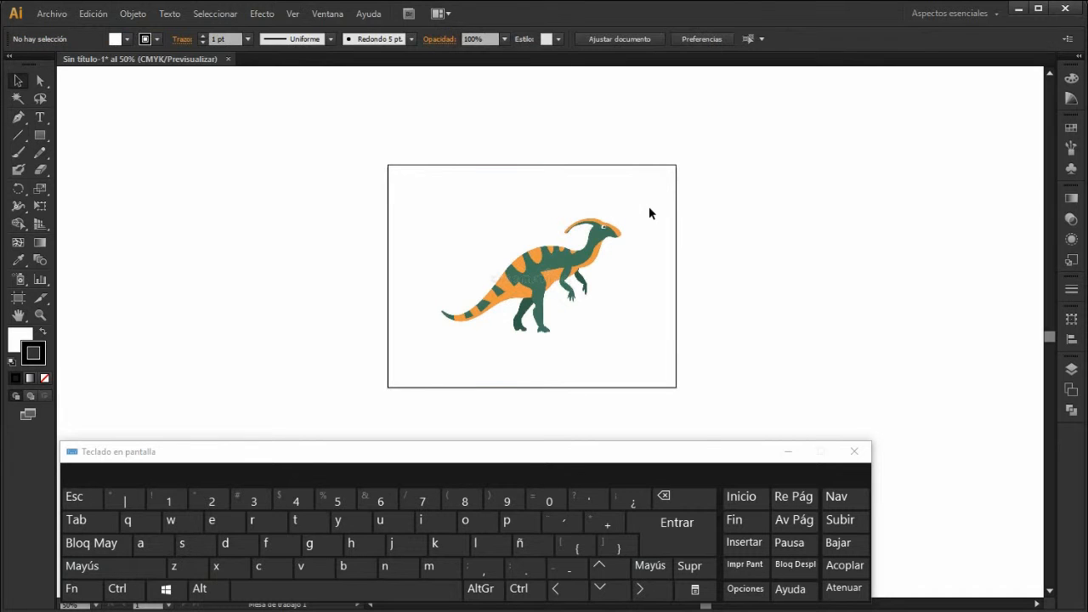
pyautogui.click(18, 298)
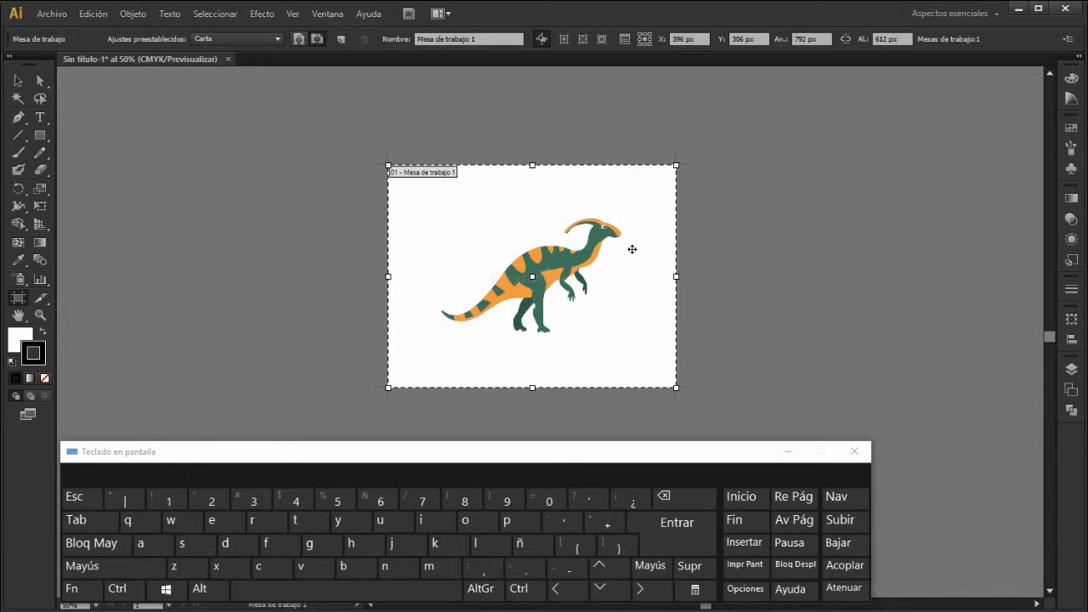
pyautogui.click(635, 249)
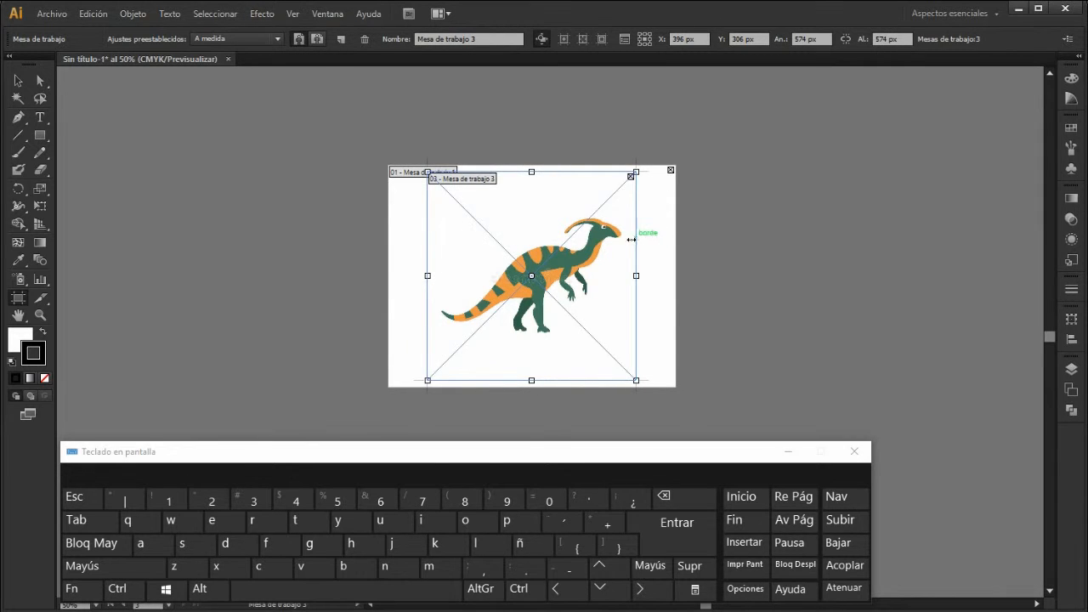
pyautogui.click(636, 348)
pyautogui.click(636, 348)
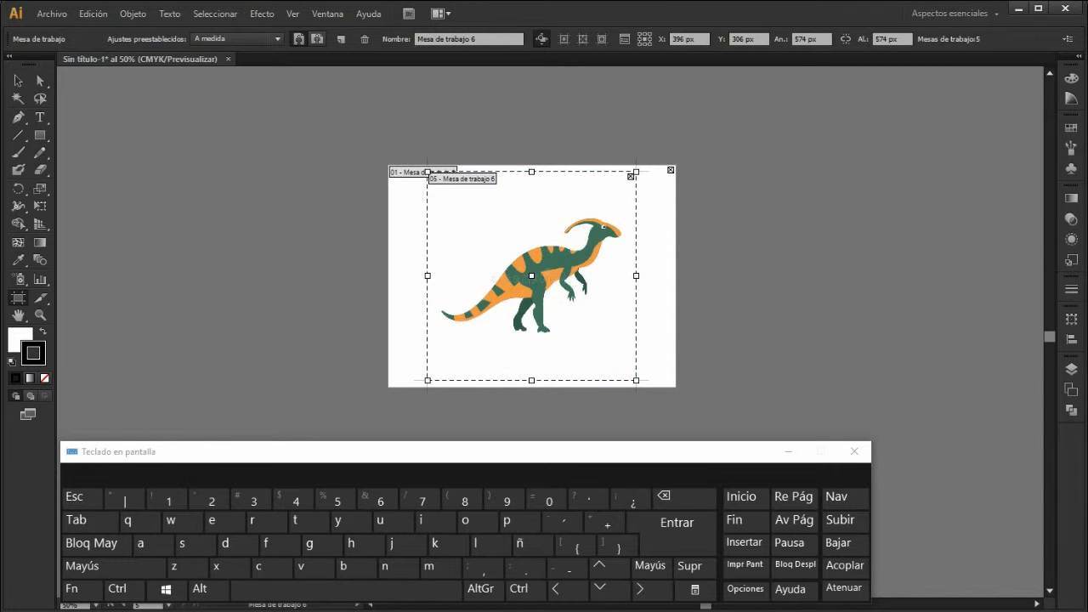
pyautogui.click(653, 276)
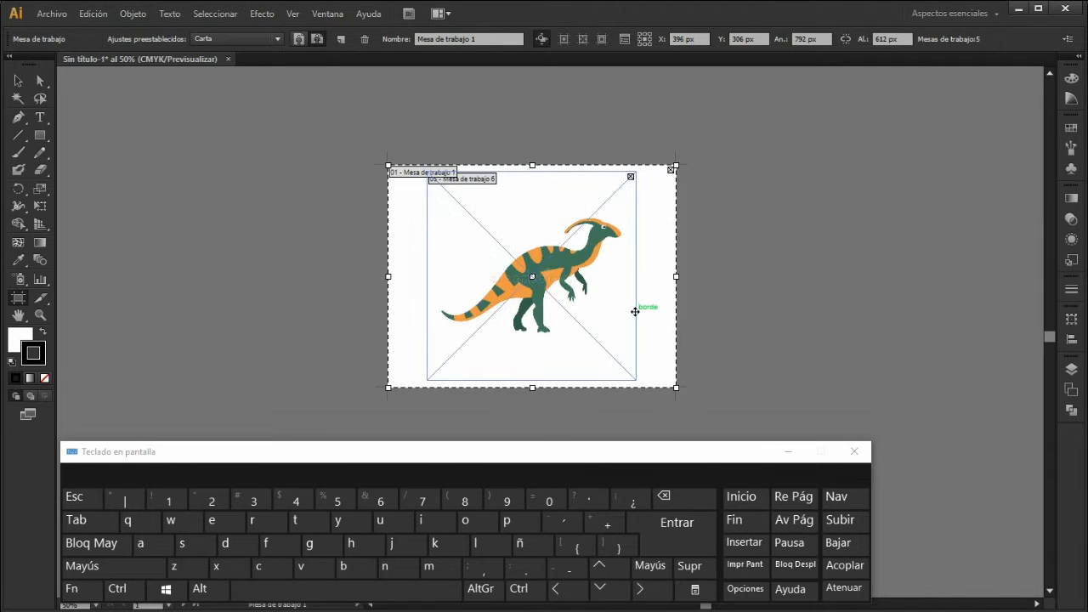
pyautogui.click(636, 312)
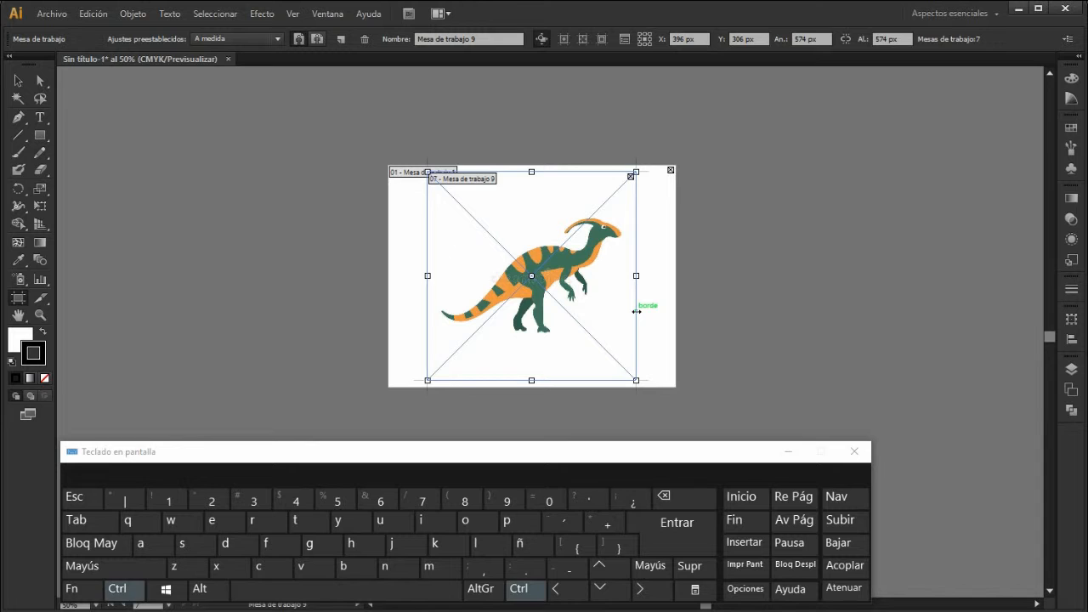
pyautogui.hotkey('ctrl', 'z')
pyautogui.hotkey('ctrl', 'z')
pyautogui.hotkey('ctrl', 'z')
pyautogui.hotkey('ctrl', 'z')
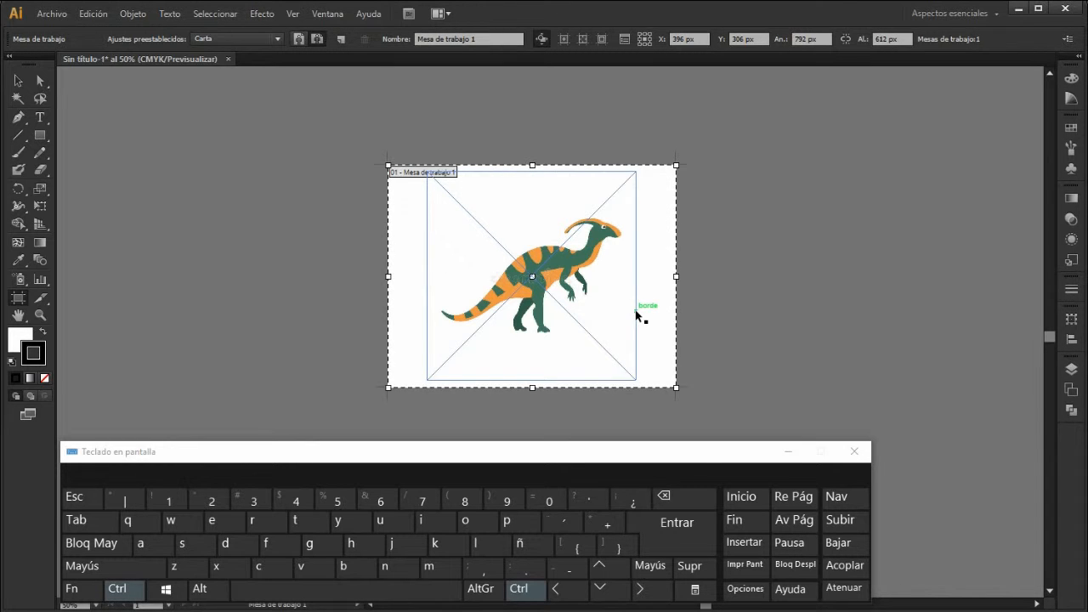
# Fit the existing artboard to the bounds of the dinosaur image and leave artboard editing
pyautogui.click(17, 81)
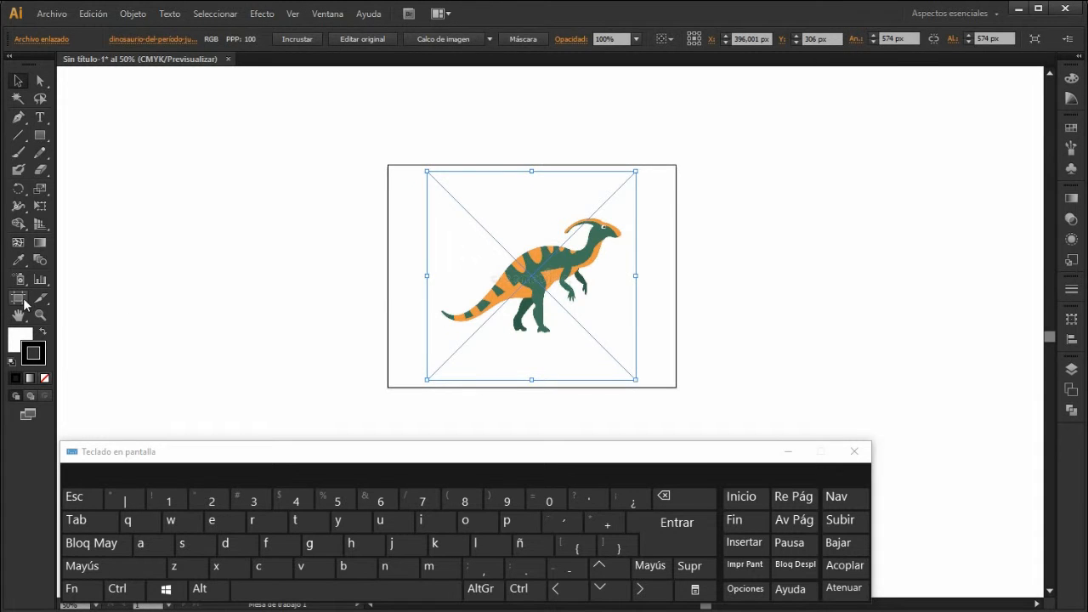
pyautogui.click(17, 298)
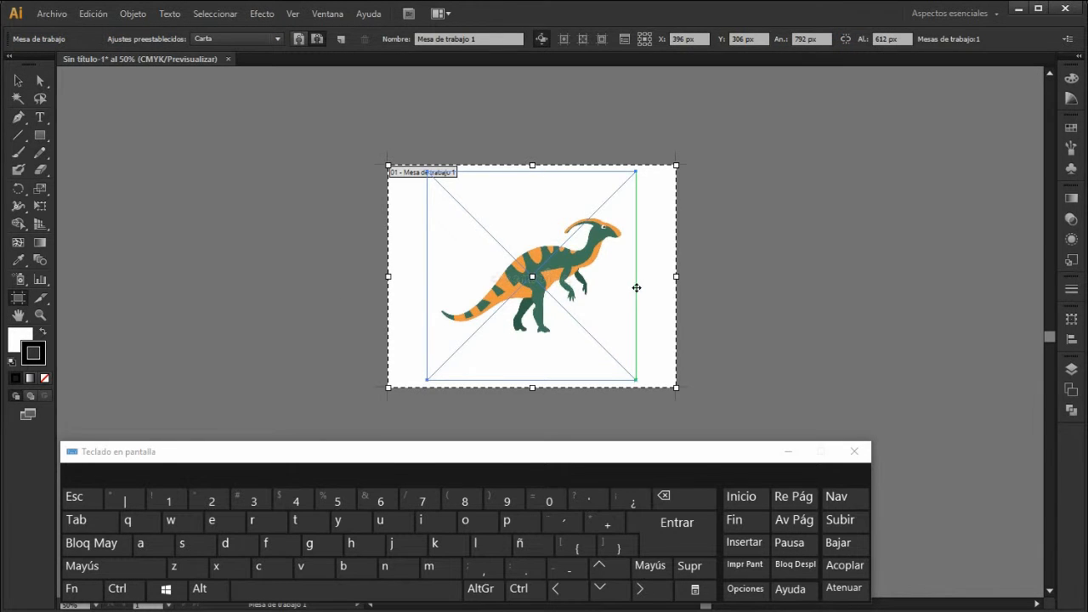
pyautogui.click(631, 247)
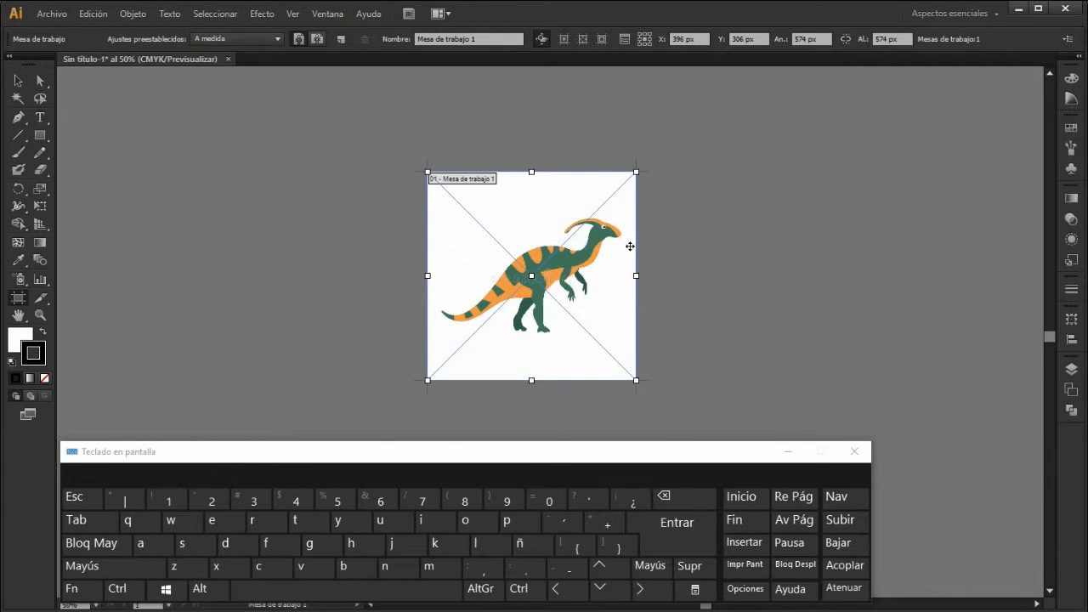
pyautogui.click(20, 83)
pyautogui.click(405, 275)
# Lock the layer Capa 1 that holds the dinosaur image and add a new layer above it
pyautogui.click(490, 279)
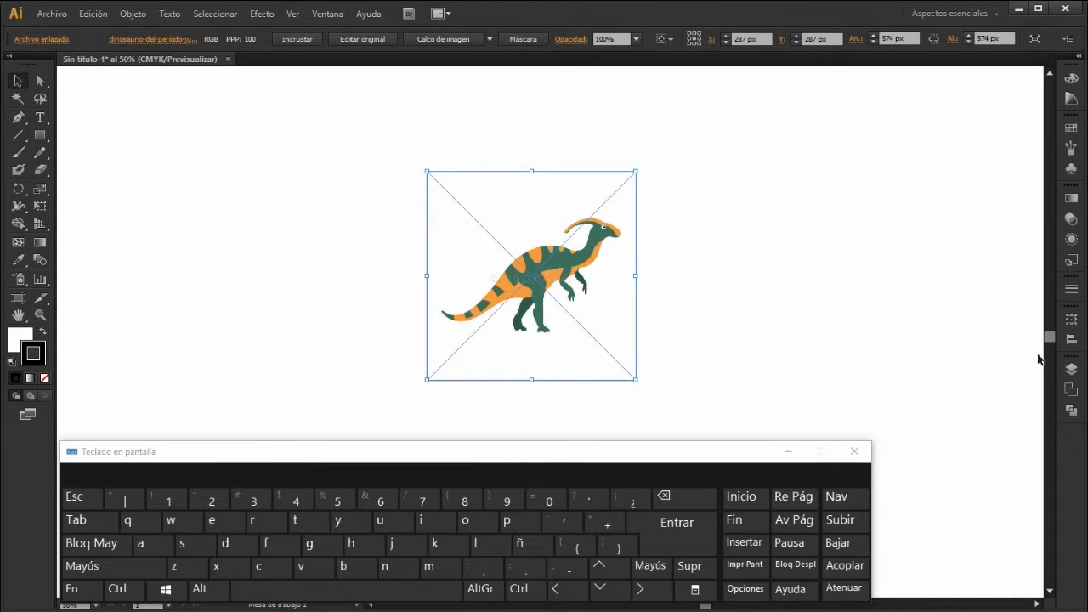
pyautogui.click(1072, 372)
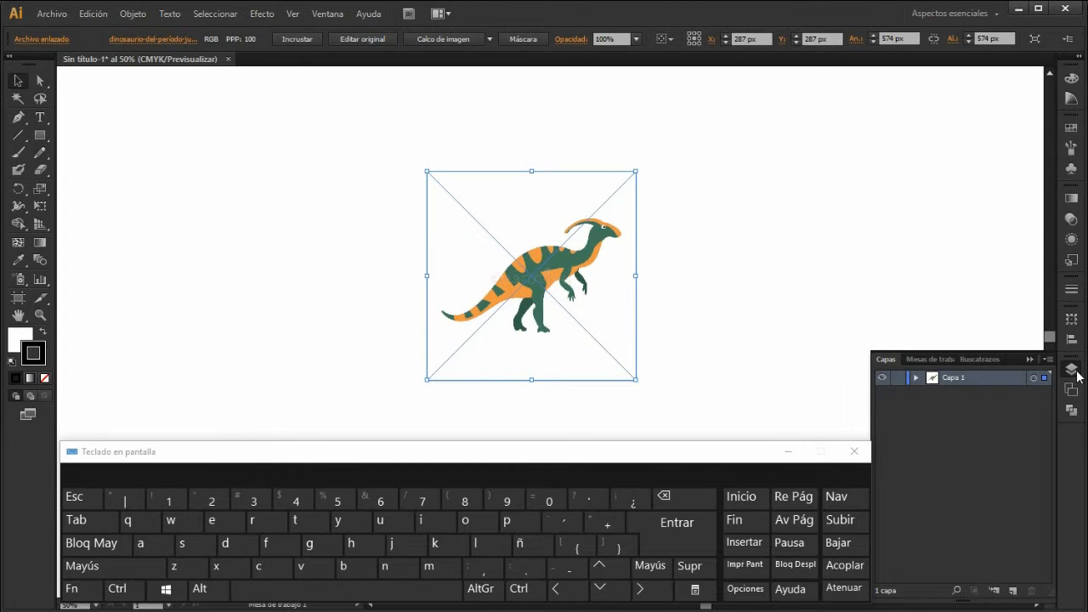
pyautogui.click(915, 379)
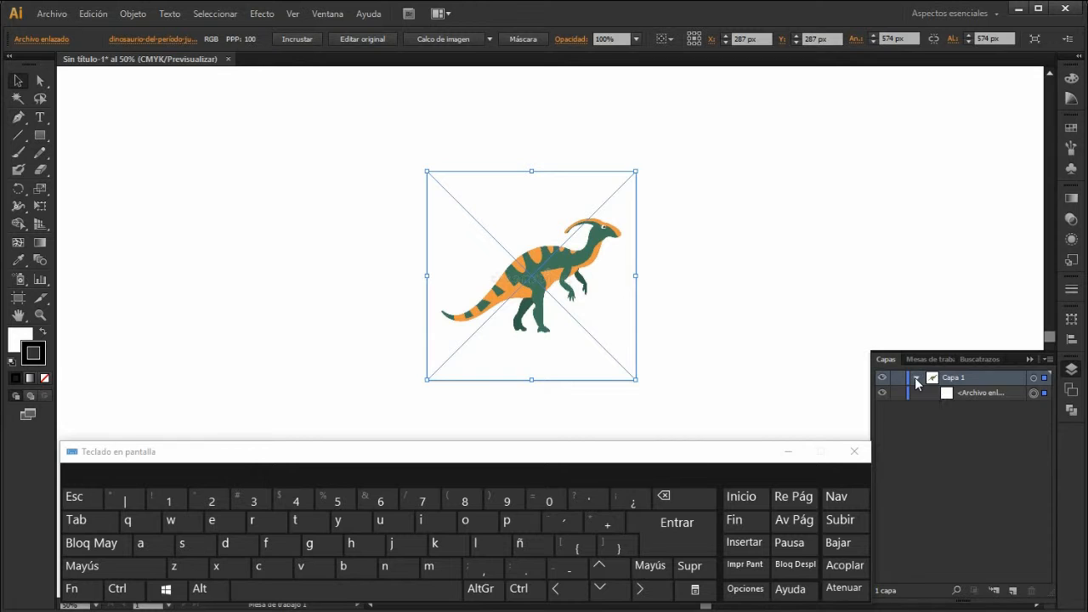
pyautogui.click(972, 391)
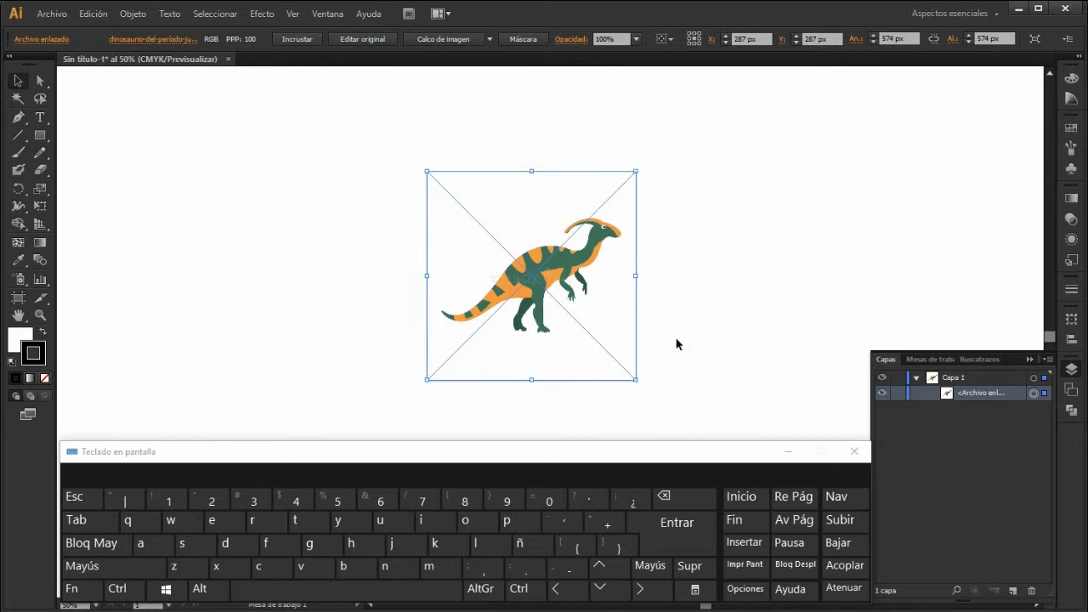
pyautogui.click(898, 379)
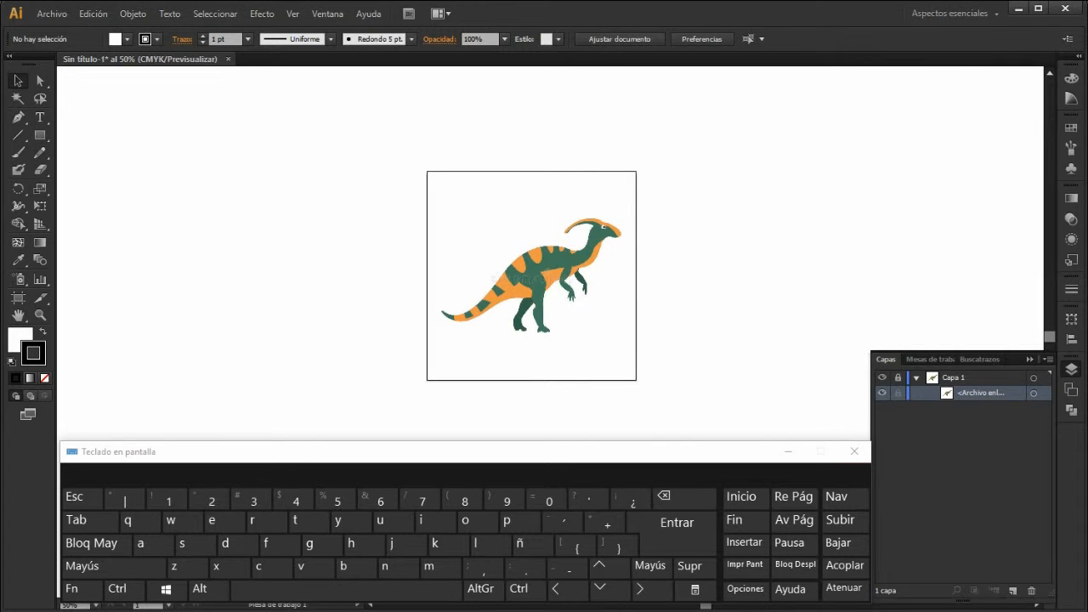
pyautogui.click(1012, 589)
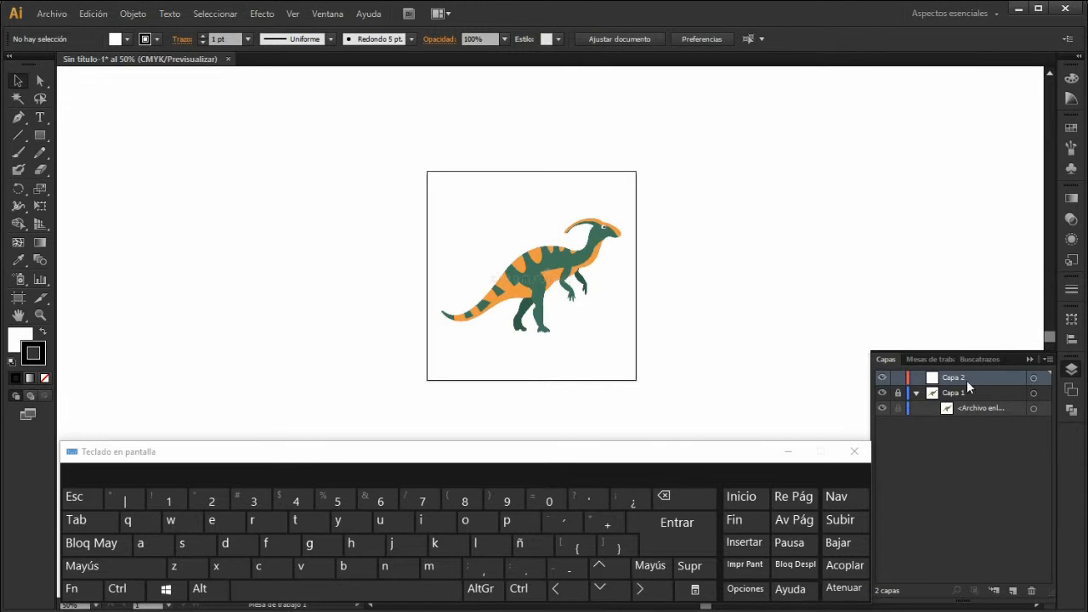
# Begin a Pen tool path around the dinosaur's snout, from beneath the mouth to above the nose, and set its fill to none
pyautogui.click(40, 310)
pyautogui.moveTo(543, 205); pyautogui.dragTo(637, 279)
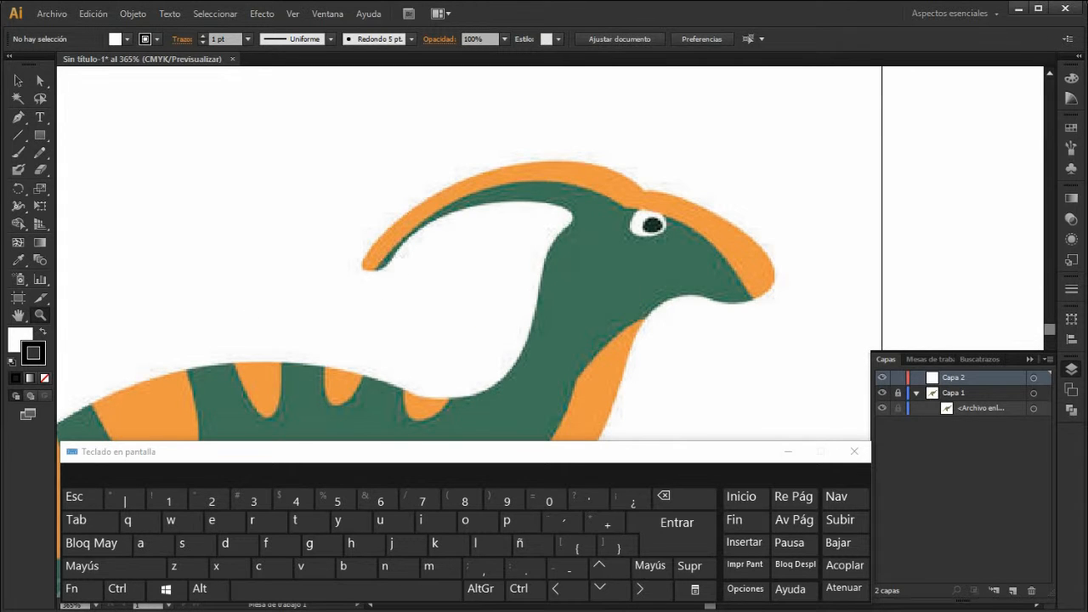
pyautogui.click(17, 120)
pyautogui.moveTo(722, 303); pyautogui.dragTo(753, 312)
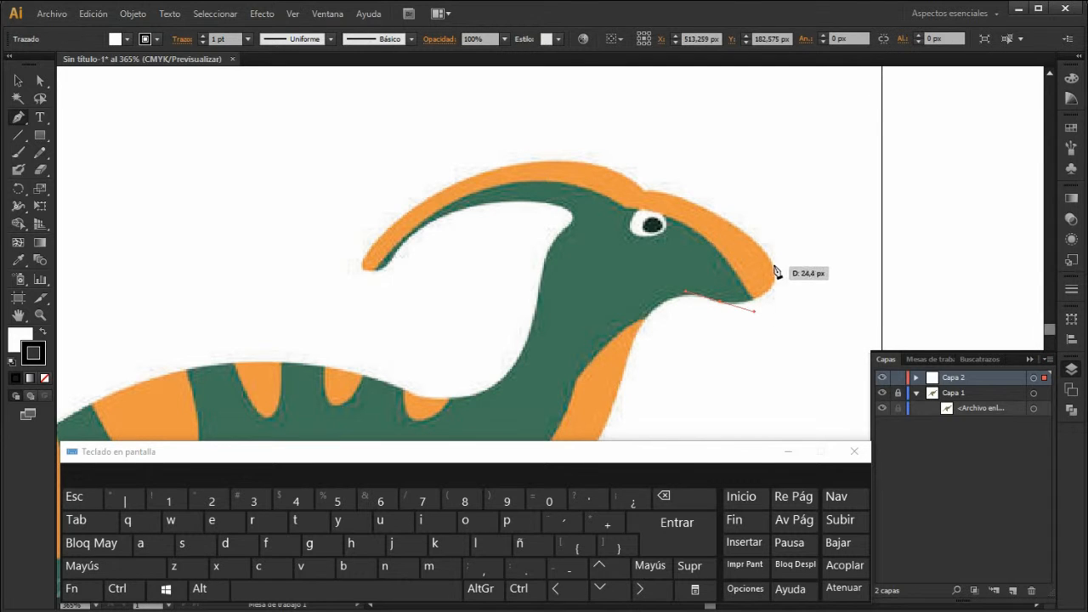
pyautogui.moveTo(759, 245)
pyautogui.mouseDown()
pyautogui.moveTo(719, 220)
pyautogui.moveTo(719, 207)
pyautogui.mouseUp()
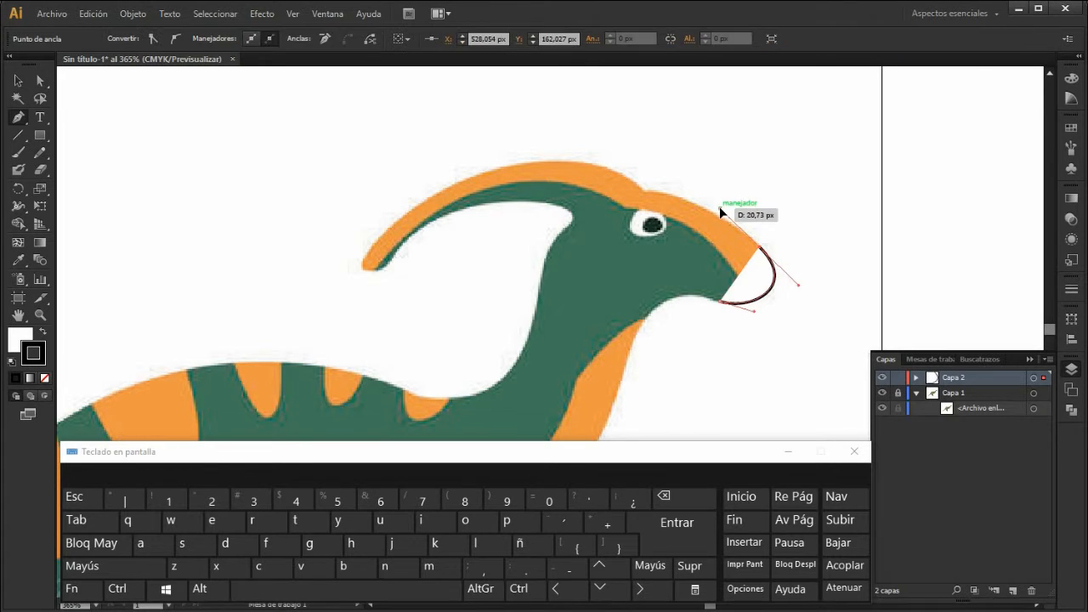
pyautogui.click(17, 338)
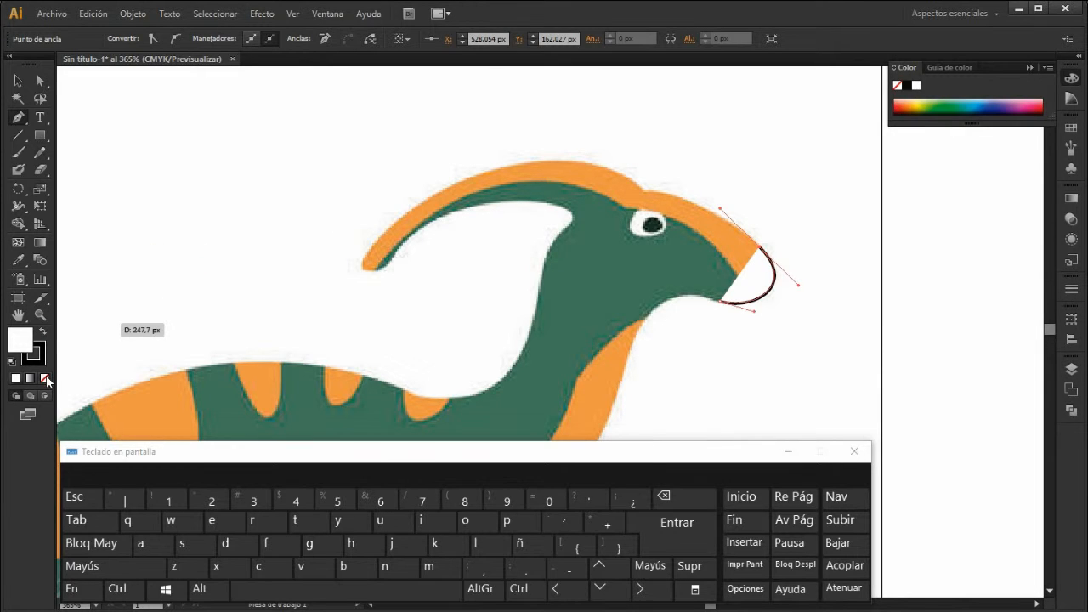
pyautogui.click(46, 376)
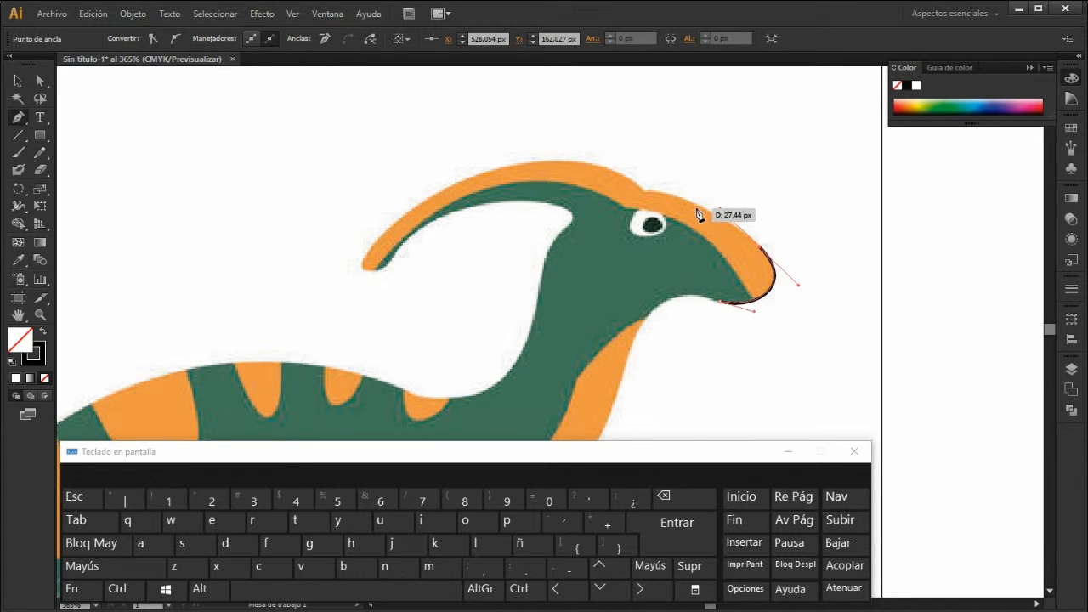
# Continue the curved path over the forehead to the base of the crest and redirect the anchor's outgoing handle towards the crest
pyautogui.moveTo(648, 198); pyautogui.dragTo(606, 192)
pyautogui.press('alt')
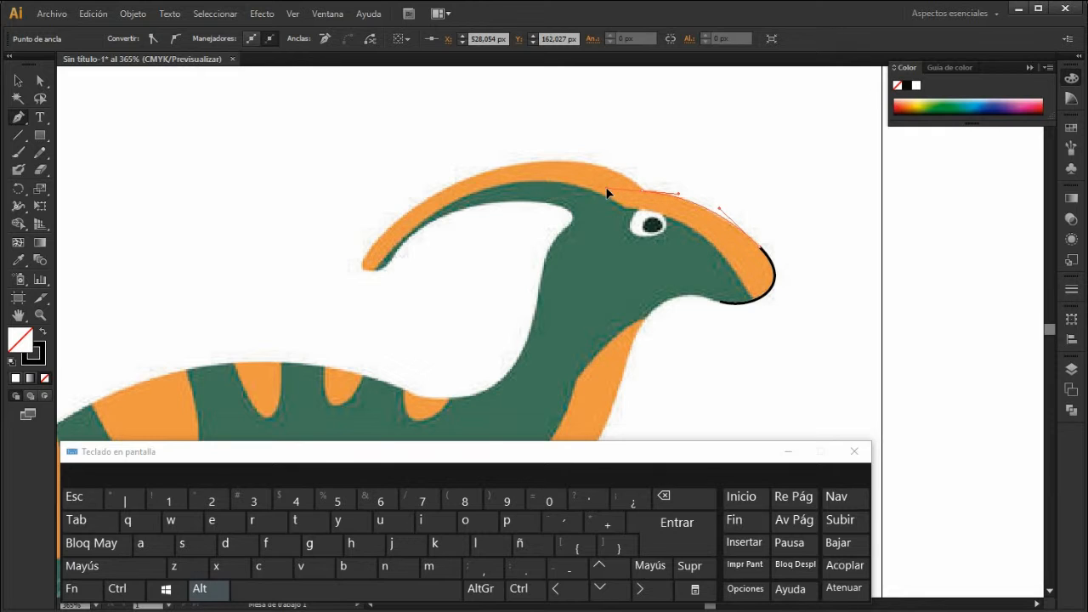
pyautogui.press('alt')
pyautogui.press('alt')
pyautogui.moveTo(679, 136); pyautogui.dragTo(642, 143)
pyautogui.moveTo(586, 136); pyautogui.dragTo(580, 135)
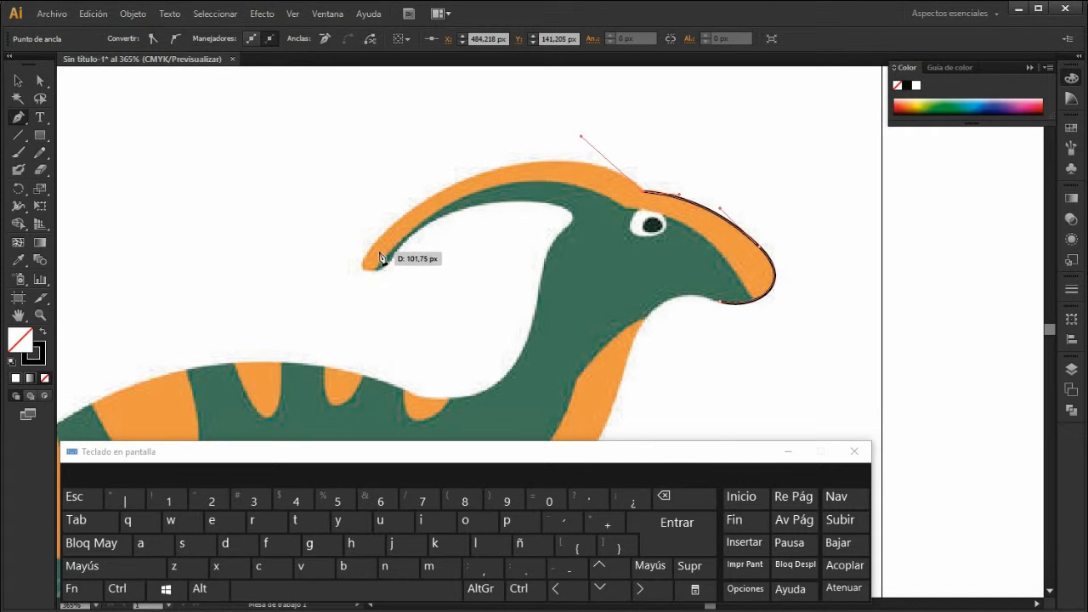
# Continue the Pen path over the crest, around its tip, back along its underside, and add a curved anchor partway down the neck's rear edge
pyautogui.moveTo(368, 254); pyautogui.dragTo(313, 330)
pyautogui.press('alt')
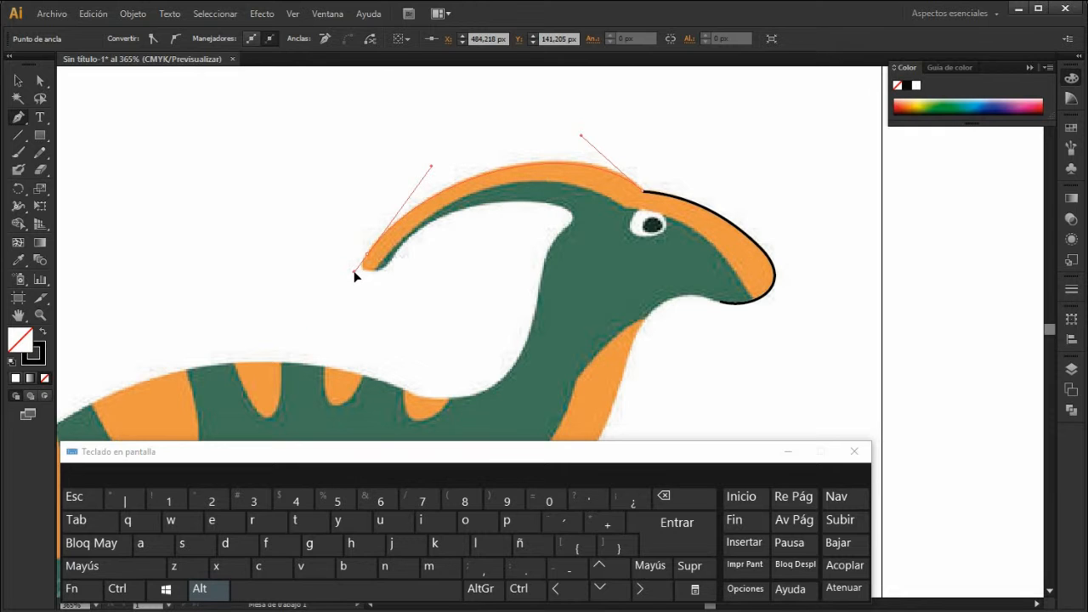
pyautogui.moveTo(355, 272); pyautogui.dragTo(406, 240)
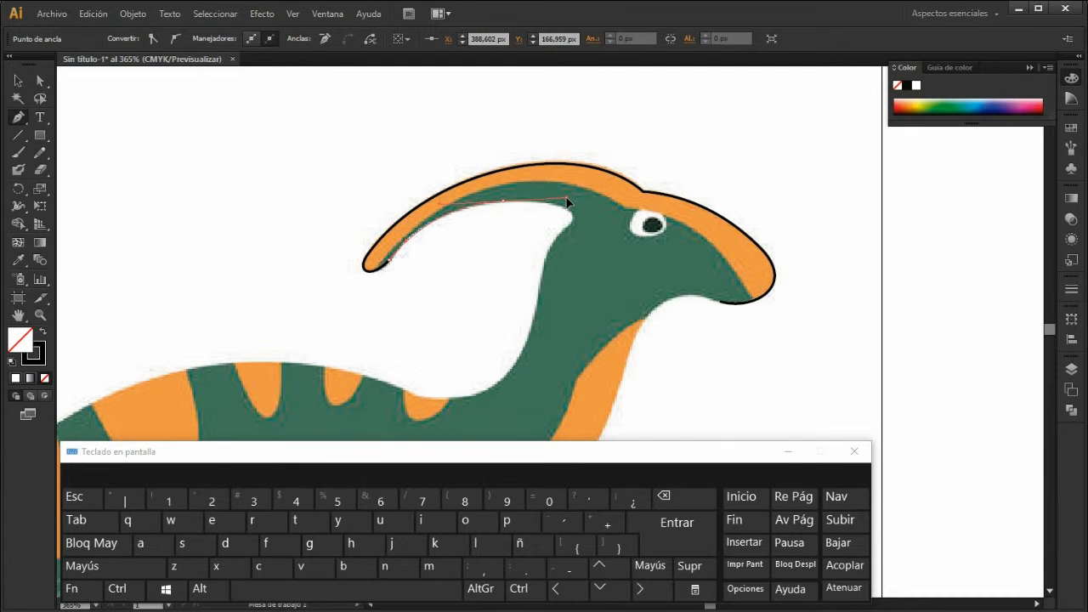
pyautogui.moveTo(567, 197)
pyautogui.mouseDown()
pyautogui.moveTo(567, 231)
pyautogui.moveTo(554, 238)
pyautogui.mouseUp()
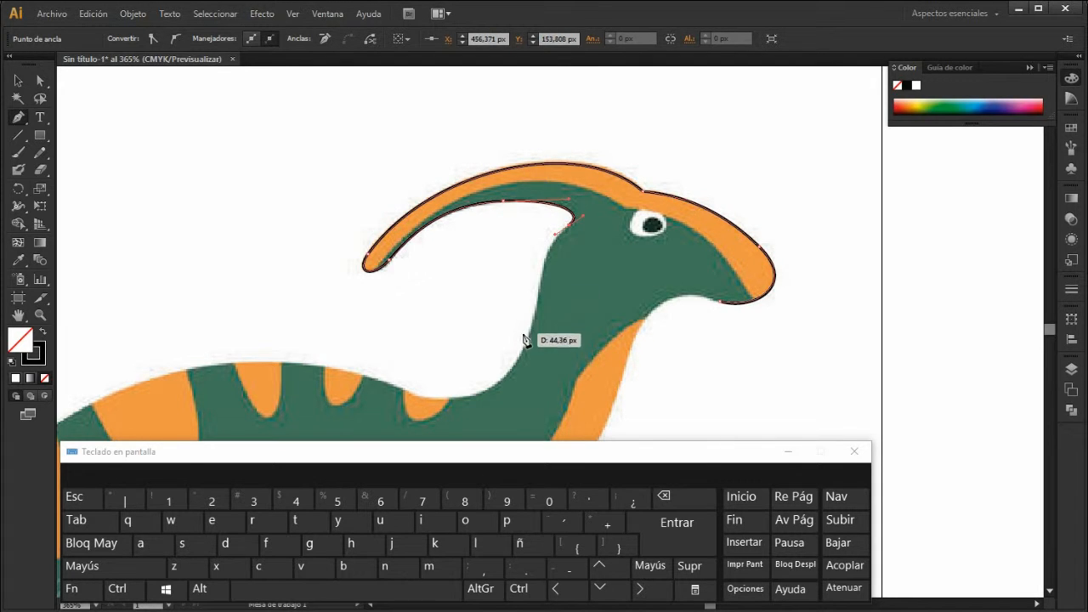
pyautogui.click(537, 306)
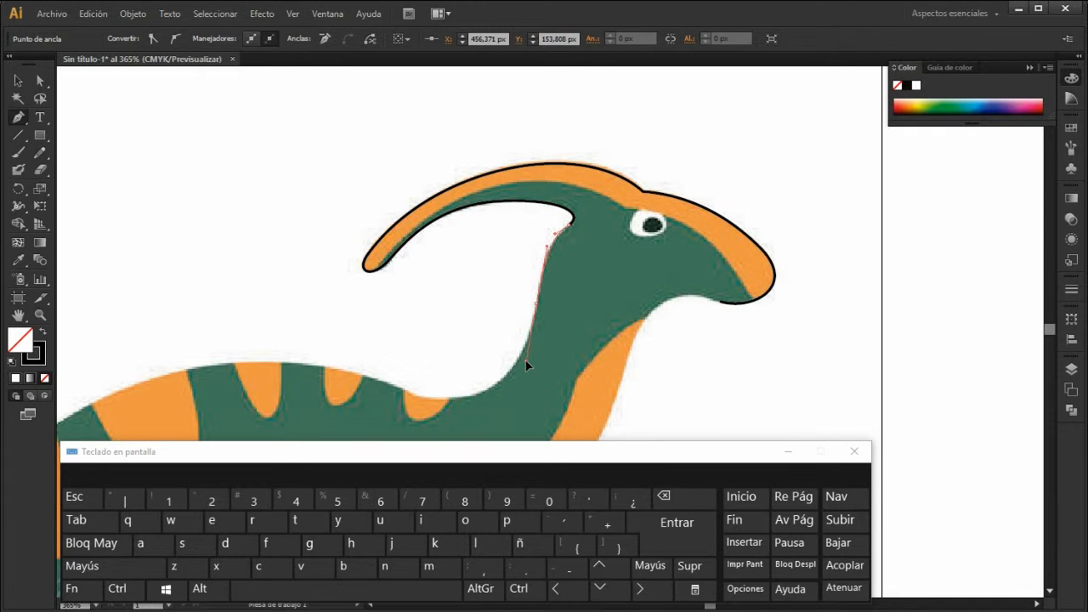
pyautogui.moveTo(524, 360); pyautogui.dragTo(361, 387)
pyautogui.moveTo(351, 382); pyautogui.dragTo(350, 382)
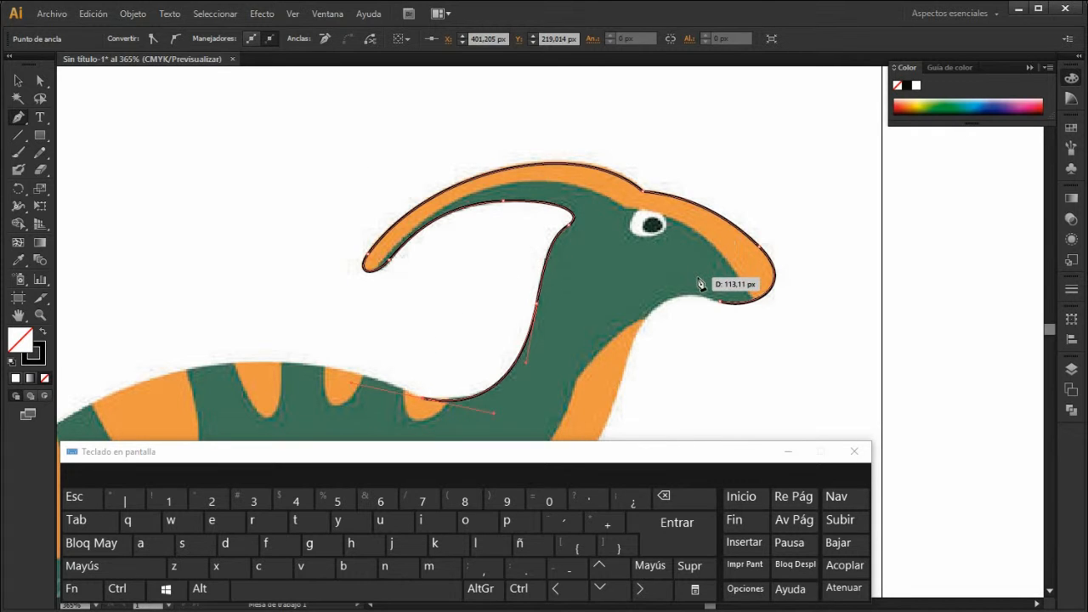
pyautogui.scroll(-2, 702, 285)
pyautogui.press('shift')
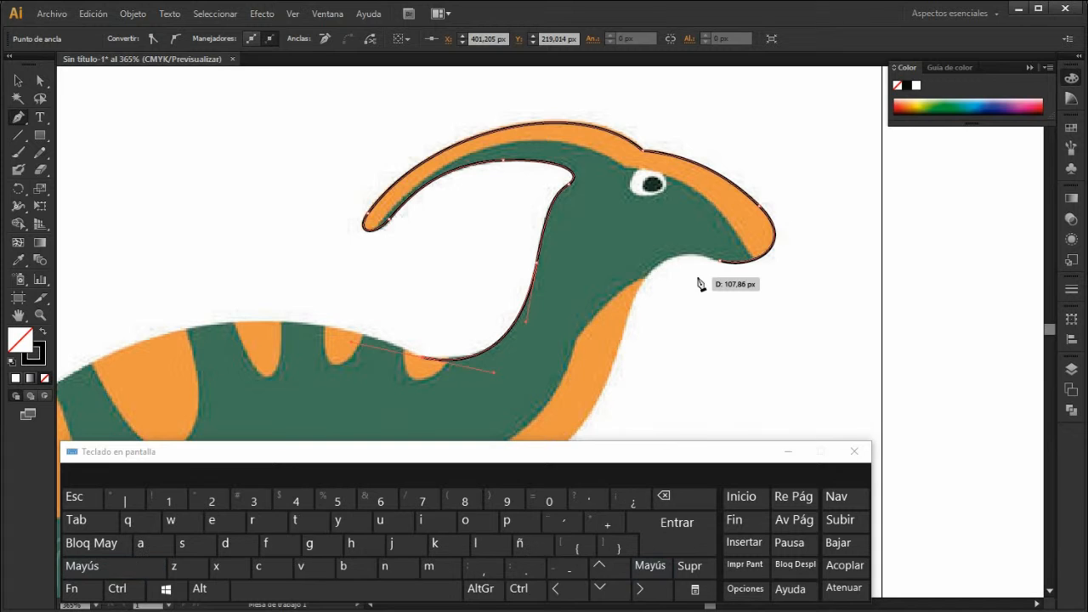
pyautogui.press('ctrl')
pyautogui.hscroll(-5, 693, 282)
pyautogui.hscroll(4, 693, 287)
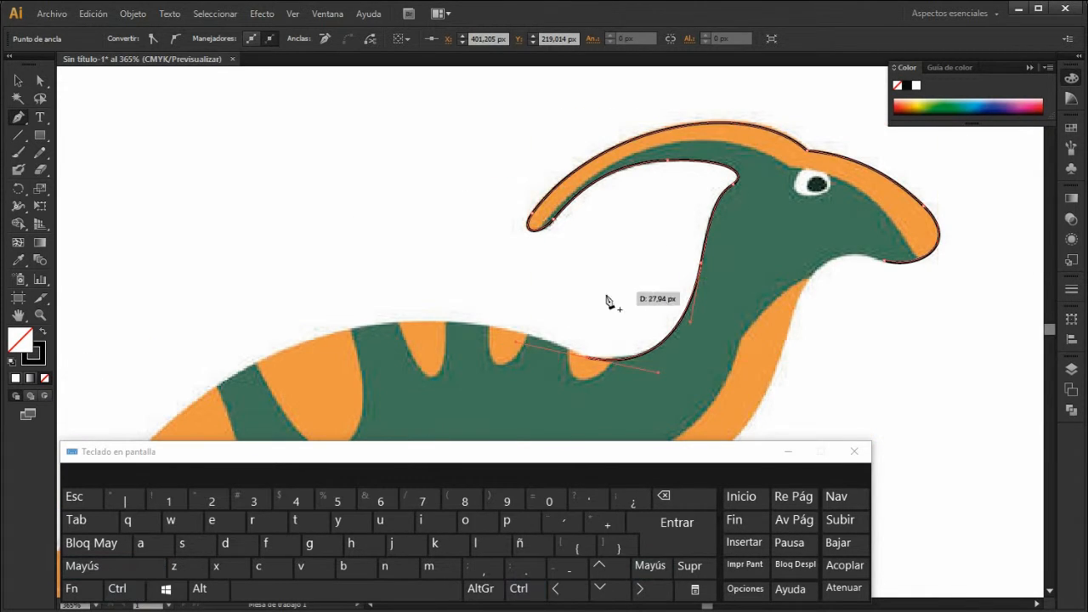
pyautogui.scroll(-4, 382, 343)
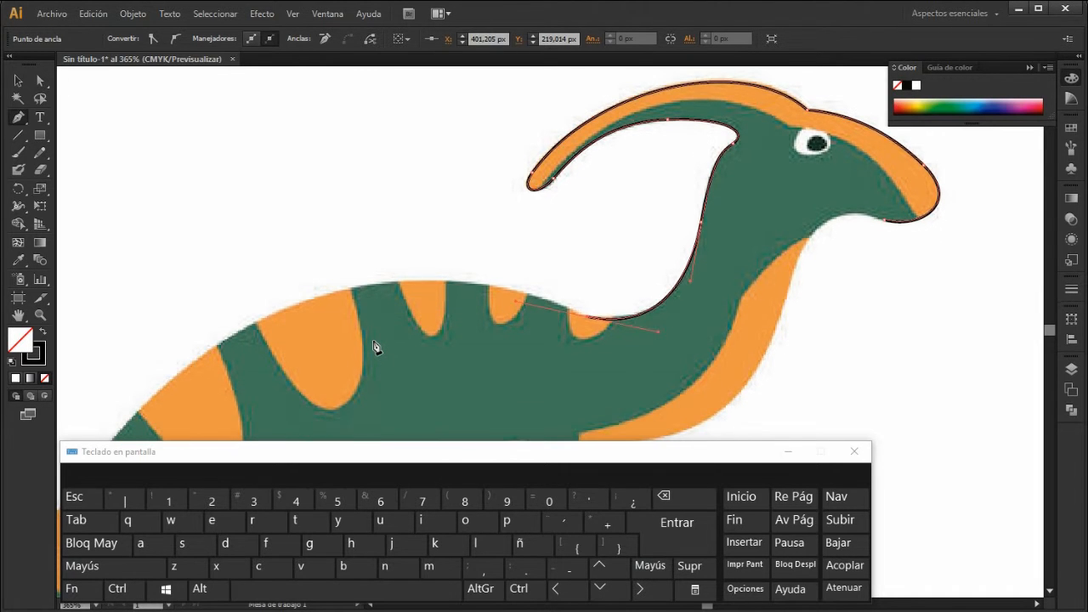
pyautogui.hscroll(-3, 374, 346)
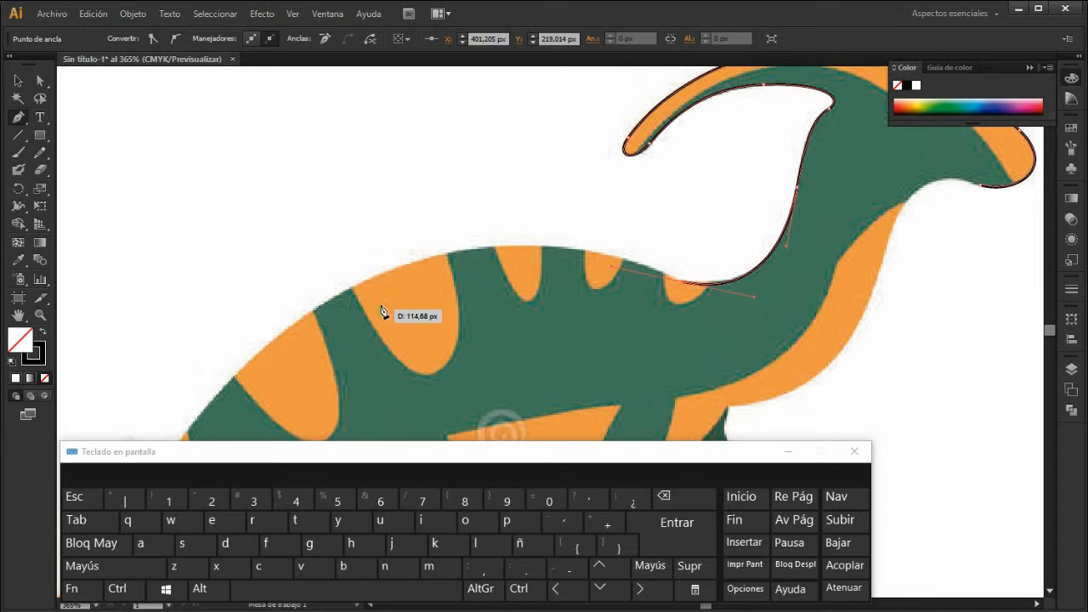
pyautogui.click(400, 272)
pyautogui.moveTo(384, 274)
pyautogui.mouseDown()
pyautogui.moveTo(331, 307)
pyautogui.moveTo(257, 319)
pyautogui.mouseUp()
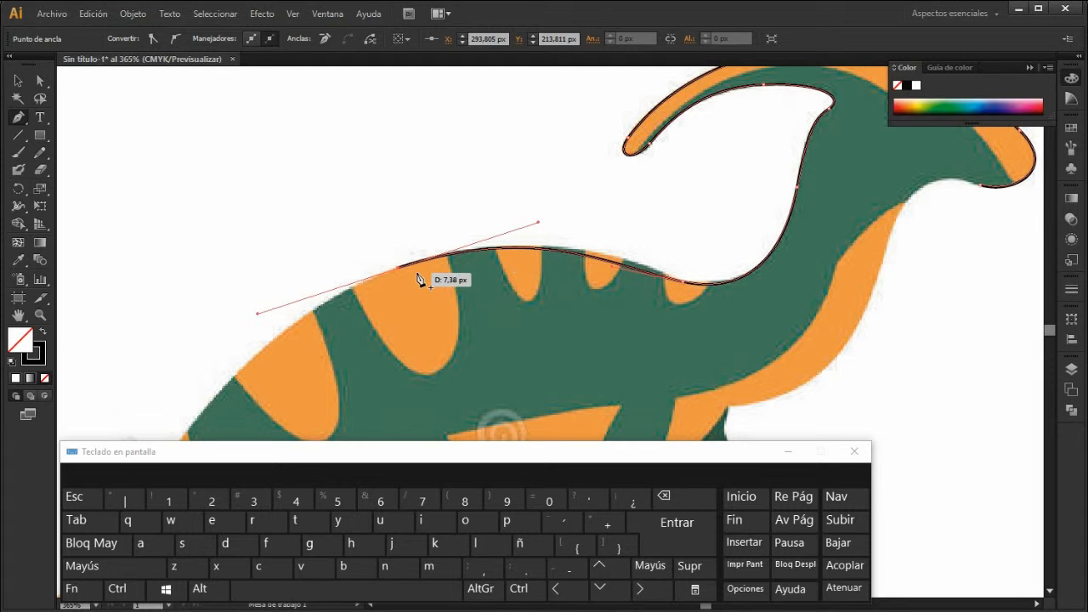
pyautogui.press('ctrl')
pyautogui.hotkey('ctrl', 'z')
pyautogui.hotkey('ctrl', 'z')
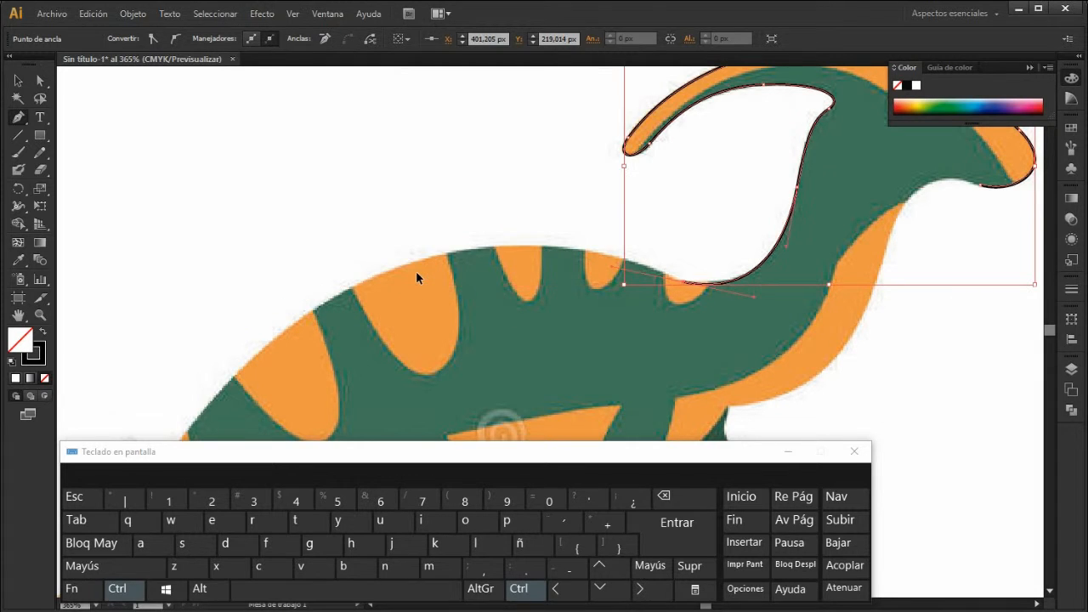
pyautogui.hotkey('ctrl', 'shift', 'z')
pyautogui.hotkey('ctrl', 'shift', 'z')
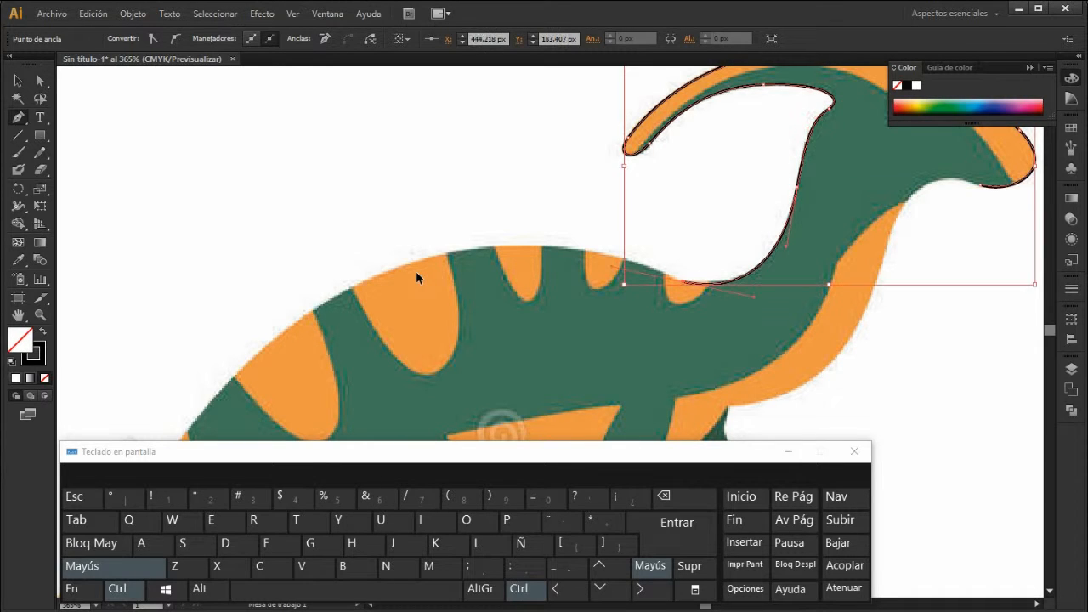
pyautogui.hotkey('ctrl', 'z')
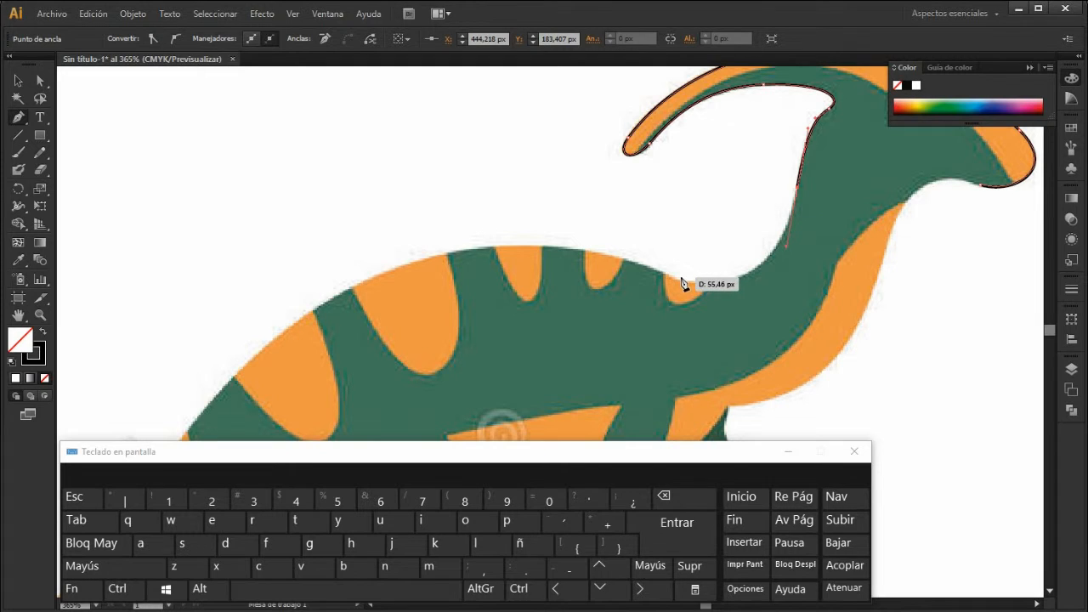
# Extend the path from the neck to the first back stripe and over the back's arch to the orange stripe nearer the hips
pyautogui.moveTo(667, 274); pyautogui.dragTo(577, 245)
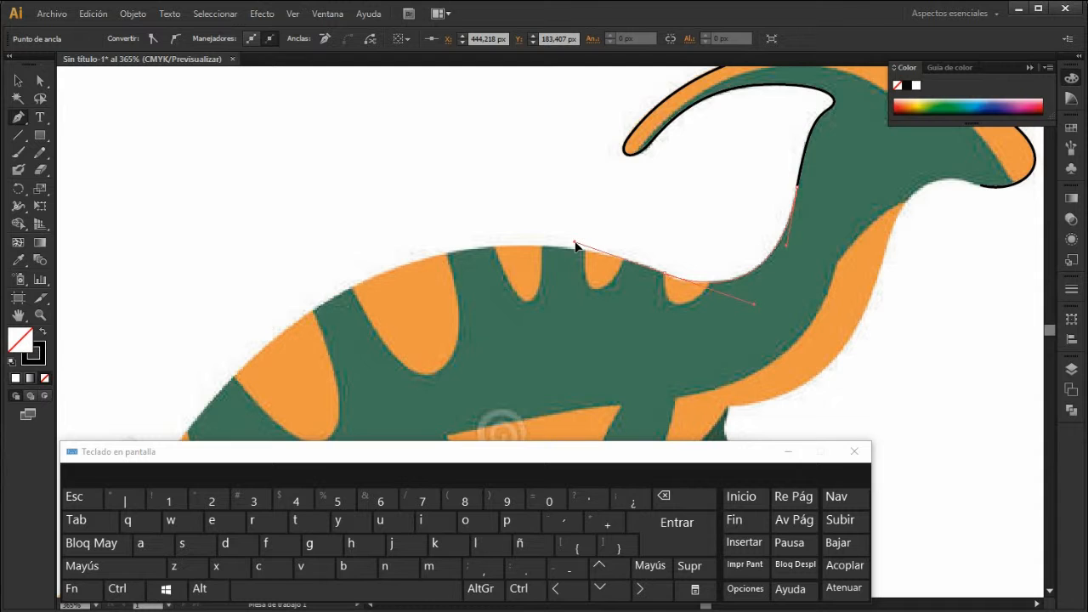
pyautogui.moveTo(575, 246); pyautogui.dragTo(575, 245)
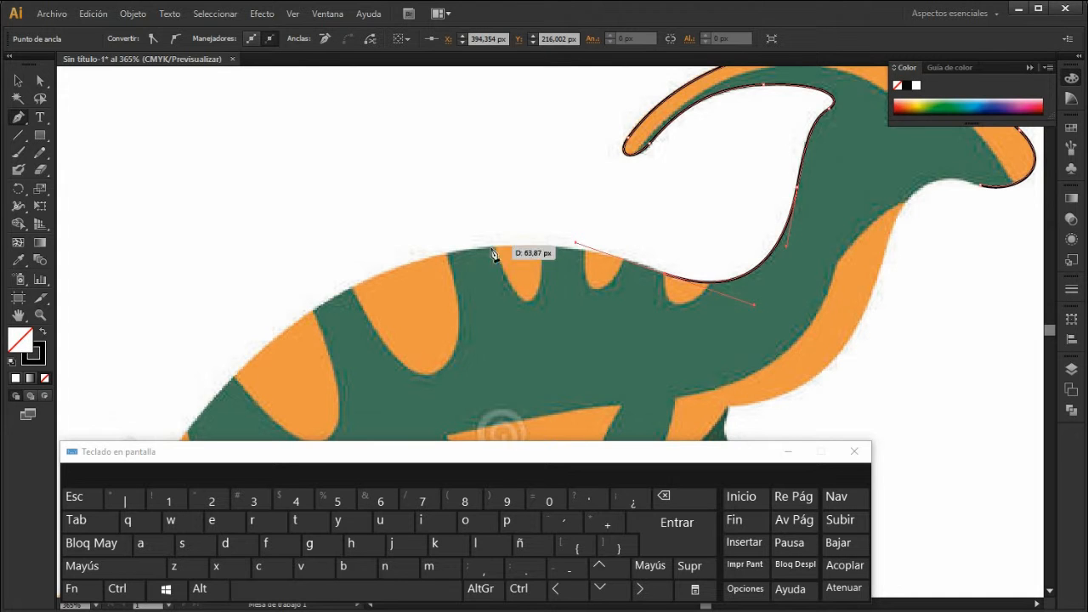
pyautogui.scroll(-2, 594, 233)
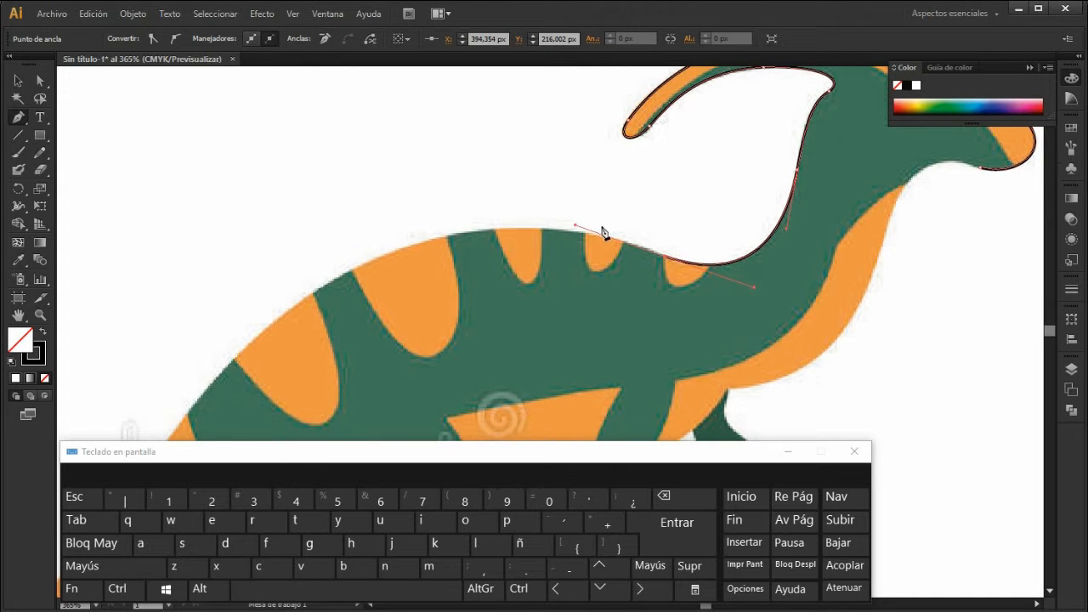
pyautogui.click(296, 285)
pyautogui.moveTo(295, 285); pyautogui.dragTo(155, 364)
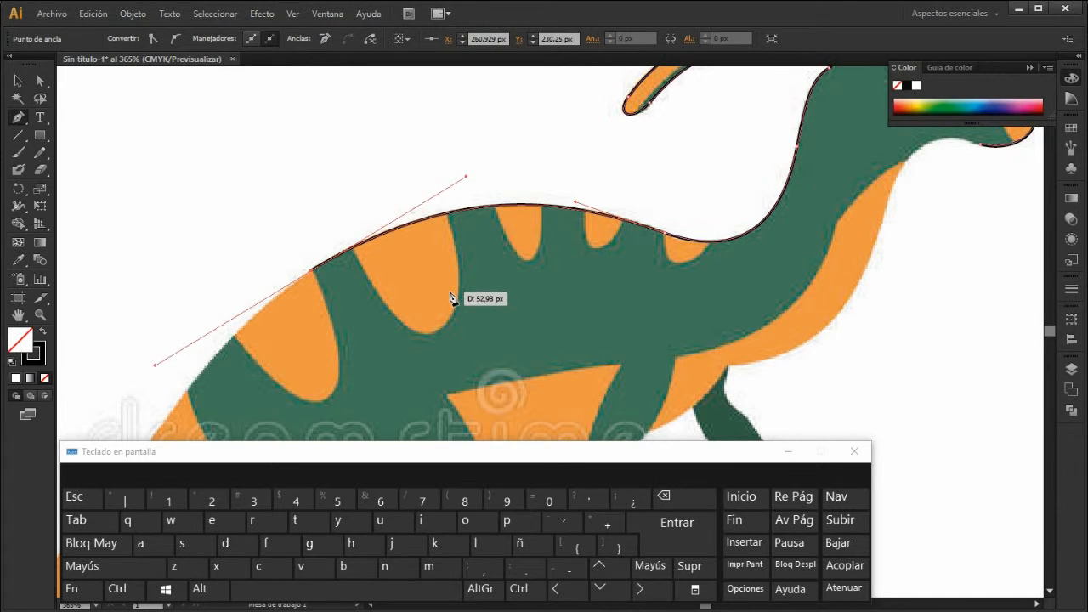
# Resume the open outline from its last anchor above the hips and shorten the outgoing handle along the back's slope
pyautogui.press('space')
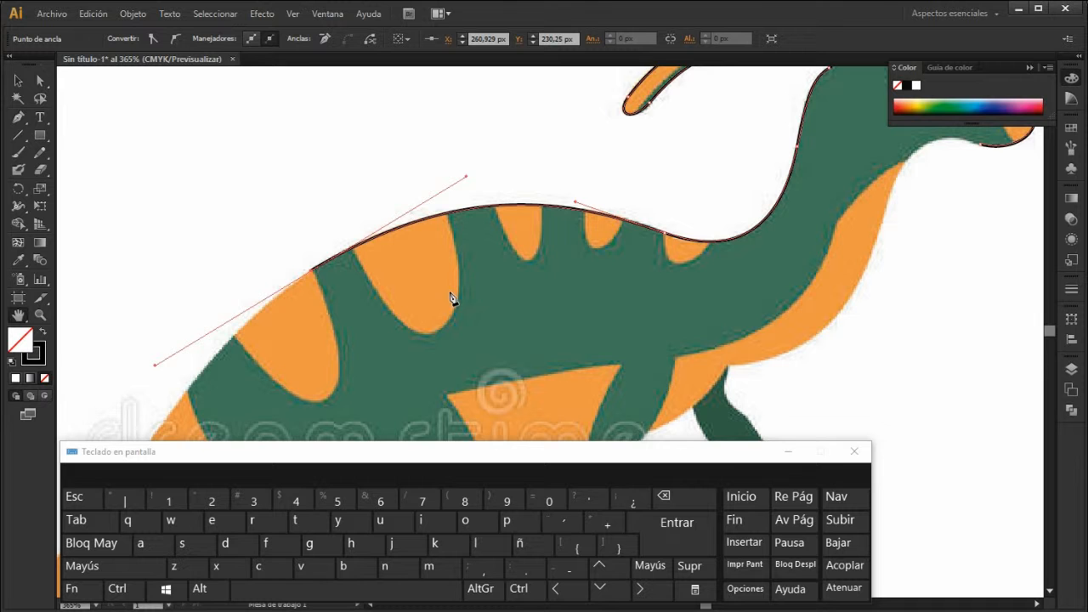
pyautogui.moveTo(346, 350); pyautogui.dragTo(611, 183)
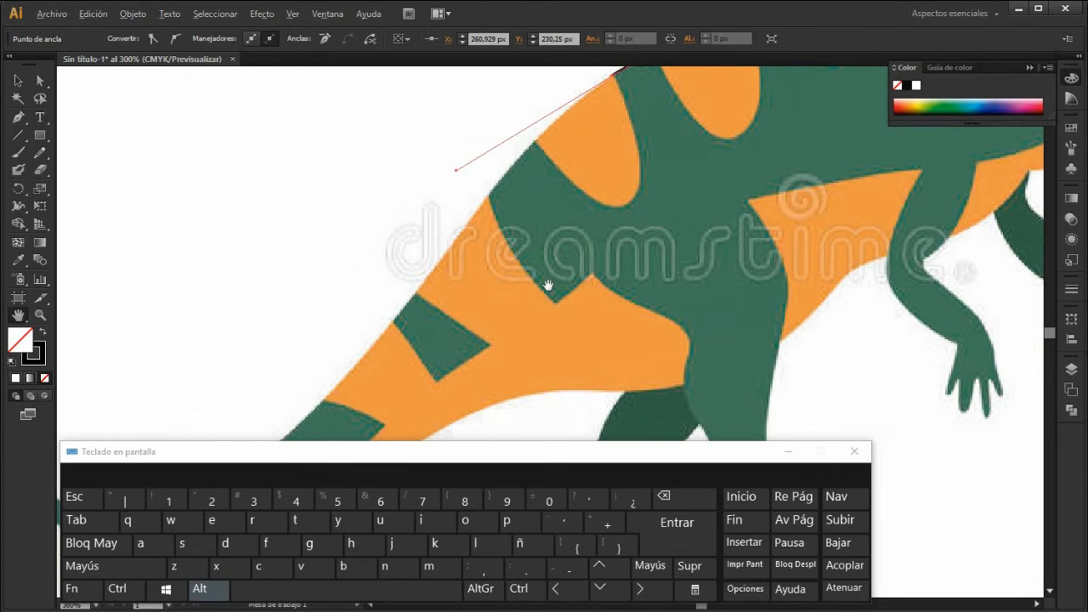
pyautogui.scroll(-1, 548, 285)
pyautogui.moveTo(525, 311); pyautogui.dragTo(549, 279)
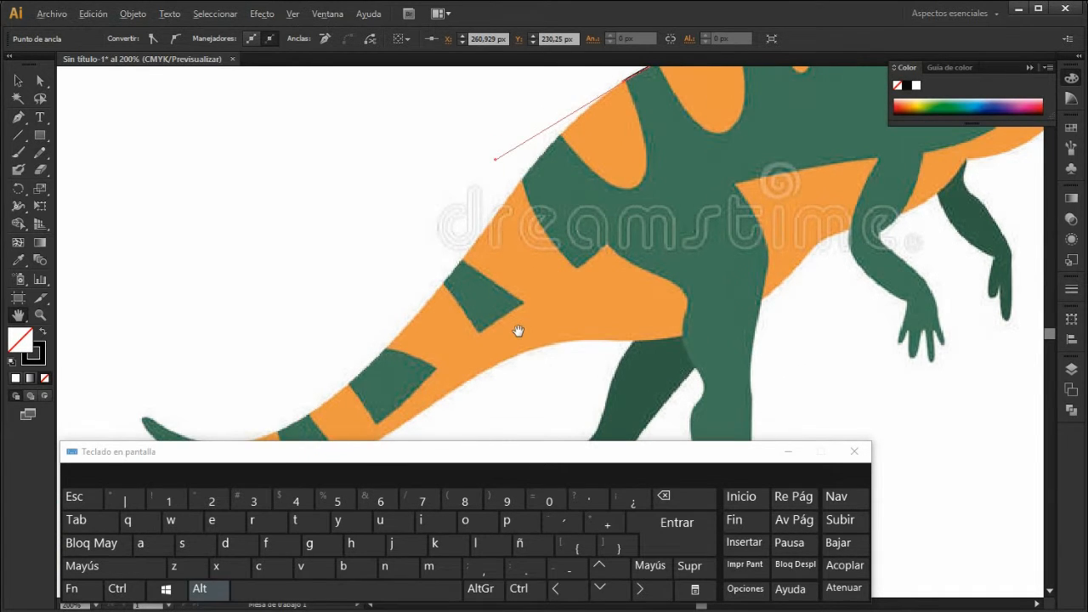
pyautogui.scroll(-1, 516, 328)
pyautogui.moveTo(493, 323); pyautogui.dragTo(520, 334)
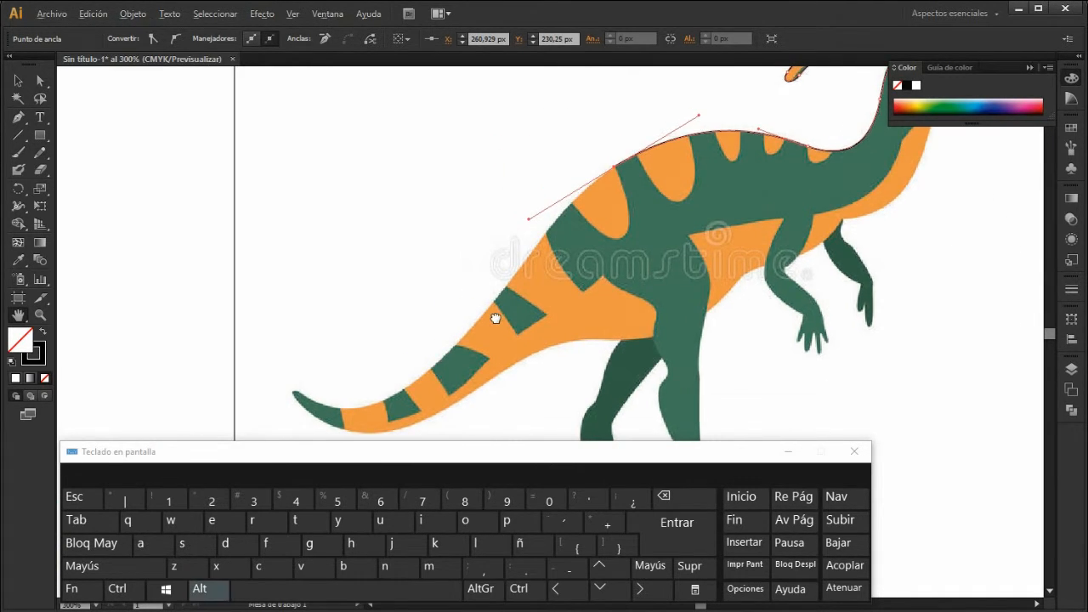
pyautogui.scroll(1, 495, 314)
pyautogui.click(20, 118)
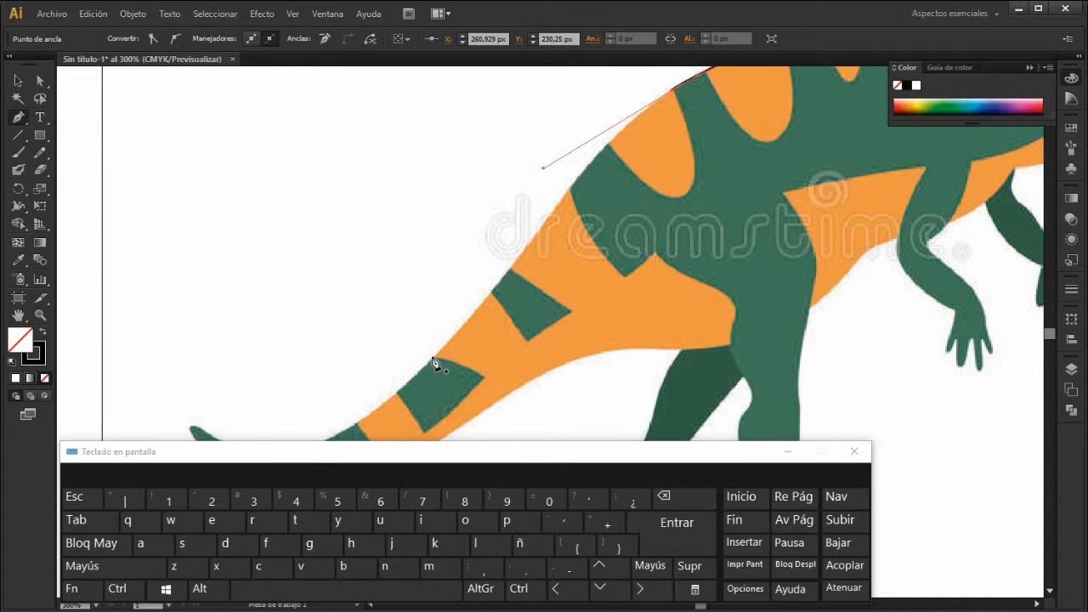
pyautogui.click(375, 402)
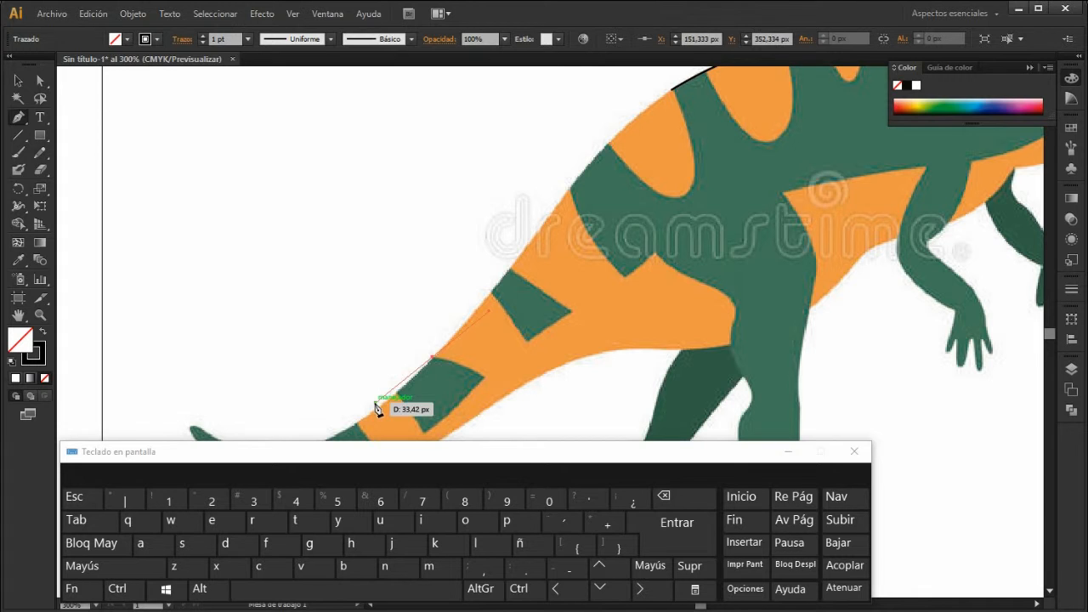
pyautogui.press('ctrl')
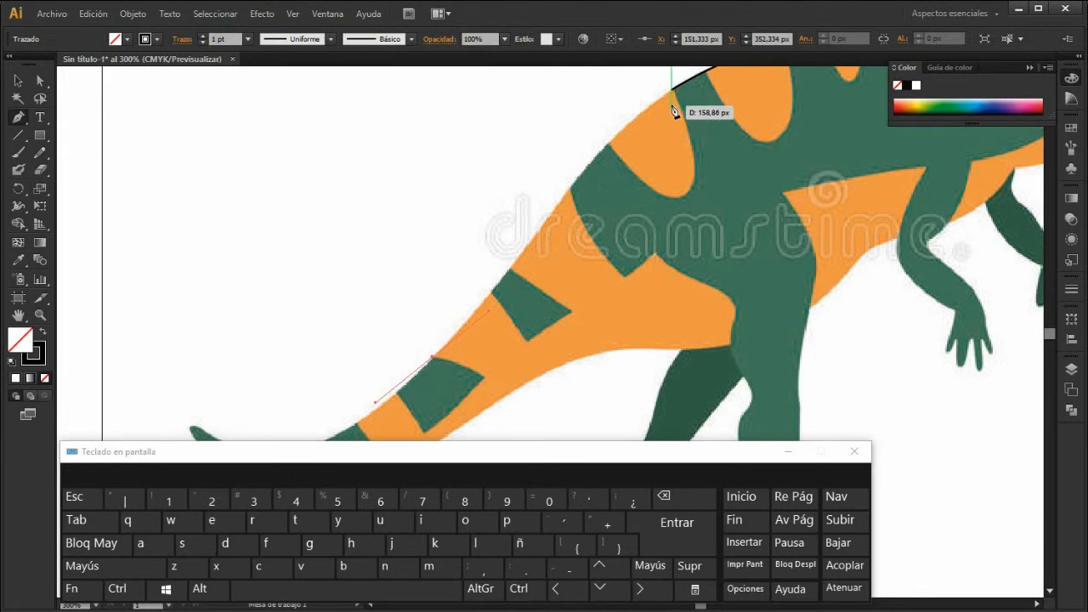
pyautogui.press('ctrl')
pyautogui.keyDown('ctrl'); pyautogui.click(435, 356); pyautogui.keyUp('ctrl')
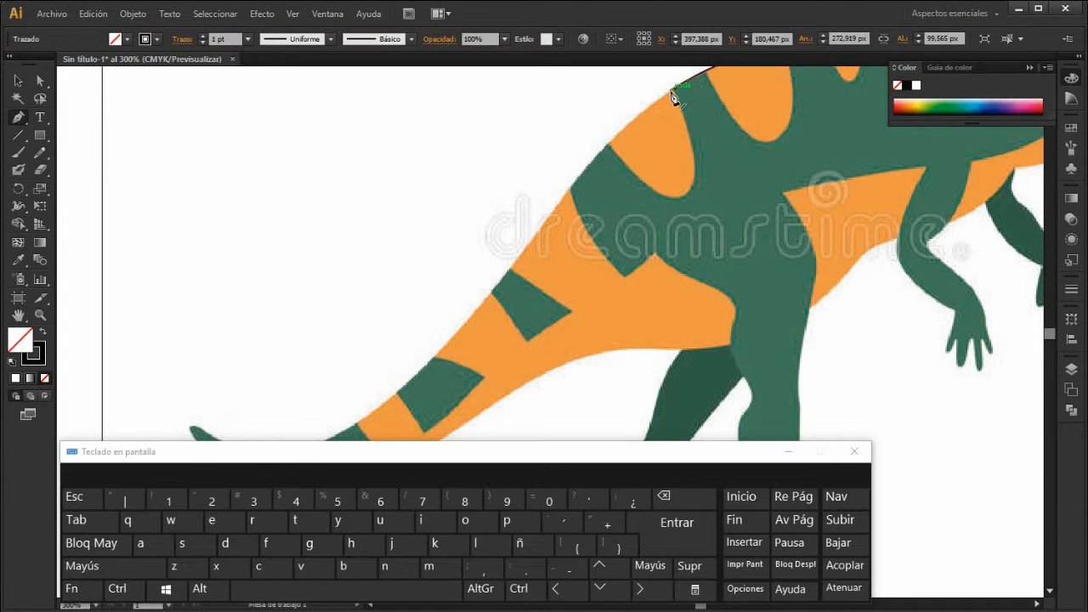
pyautogui.moveTo(673, 97); pyautogui.dragTo(646, 151)
pyautogui.moveTo(675, 110); pyautogui.dragTo(492, 299)
pyautogui.moveTo(444, 361); pyautogui.dragTo(397, 426)
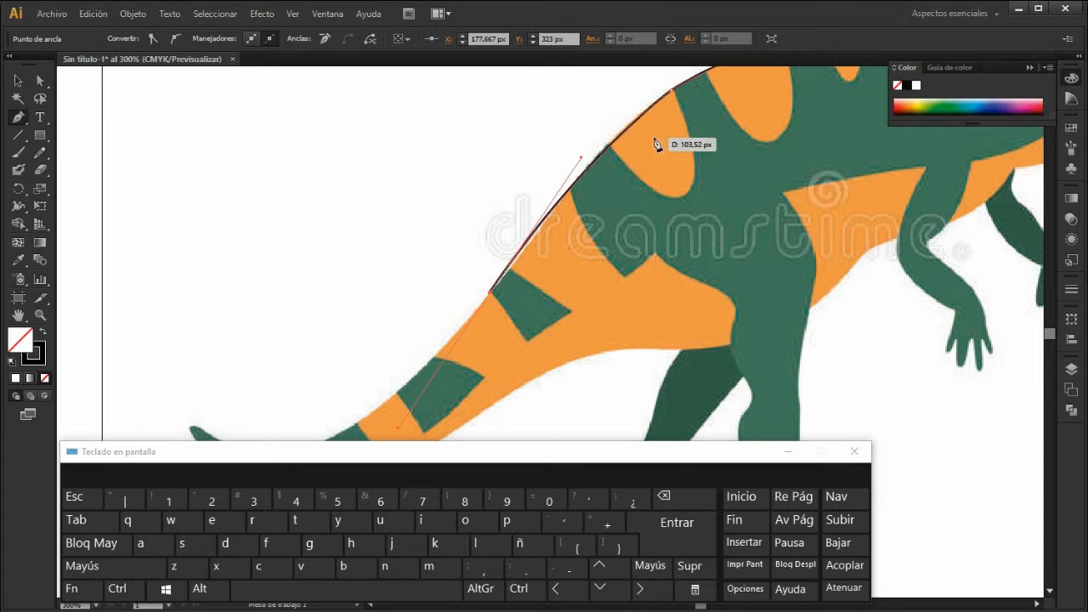
pyautogui.hotkey('ctrl', 'z')
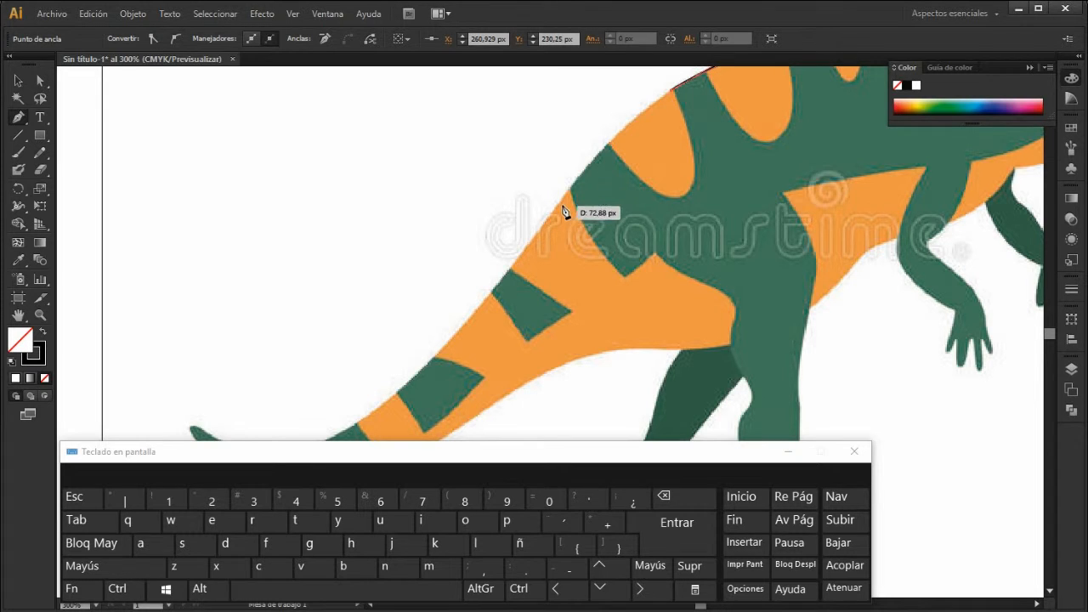
# Trace the outline down over the hips to the upper base of the tail and shorten the new anchor's outgoing handle
pyautogui.moveTo(567, 192); pyautogui.dragTo(538, 230)
pyautogui.moveTo(482, 313)
pyautogui.mouseDown()
pyautogui.moveTo(475, 319)
pyautogui.moveTo(488, 294)
pyautogui.moveTo(481, 323)
pyautogui.mouseUp()
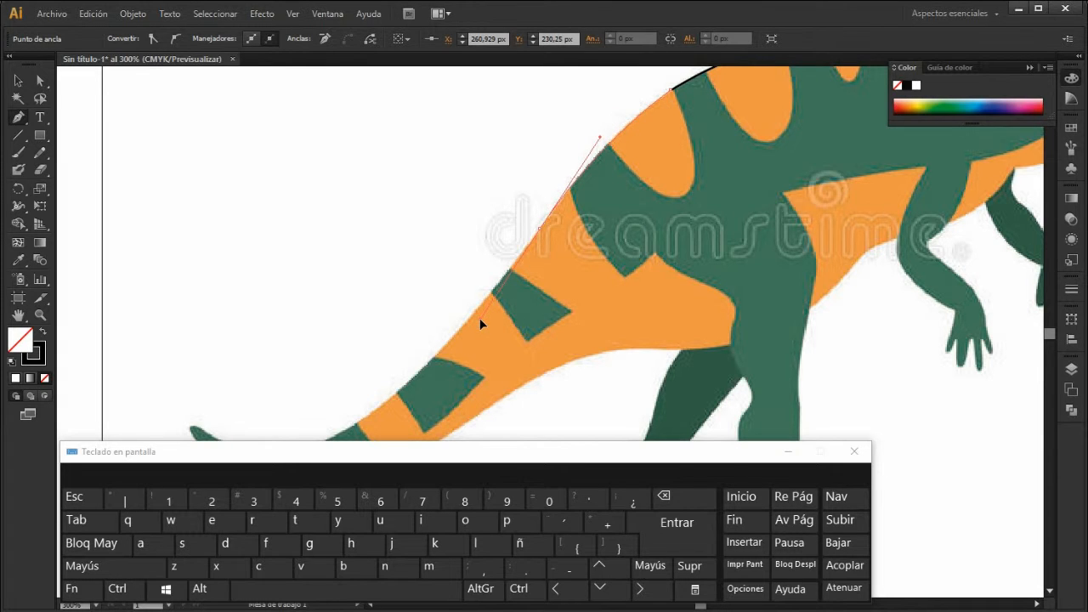
pyautogui.press('alt')
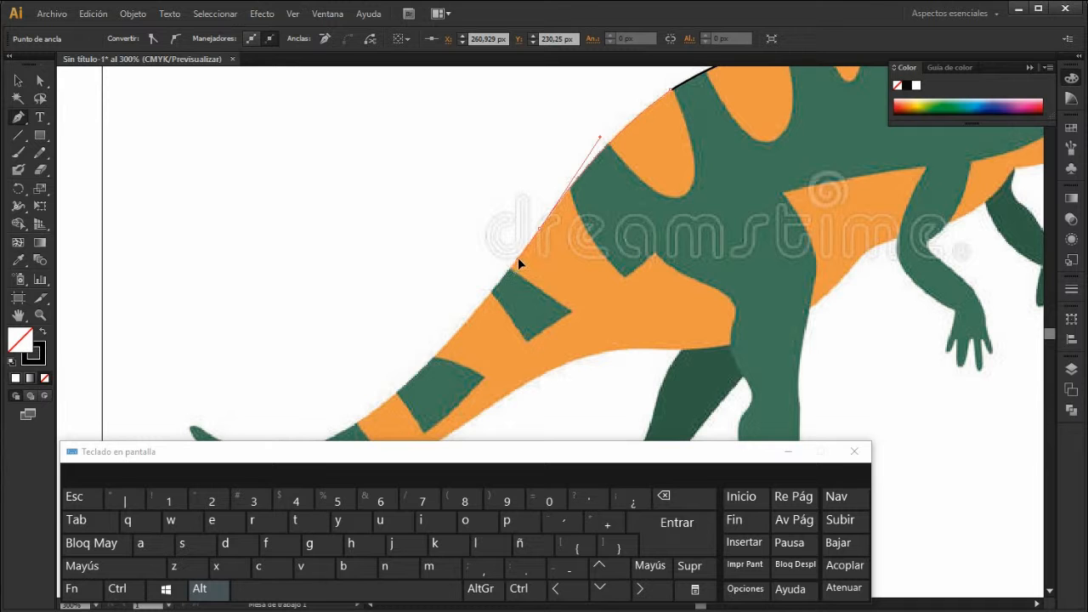
pyautogui.moveTo(519, 255); pyautogui.dragTo(519, 254)
# Extend the curved path down the tail's upper edge to the small green stripe near its end
pyautogui.scroll(-3, 654, 257)
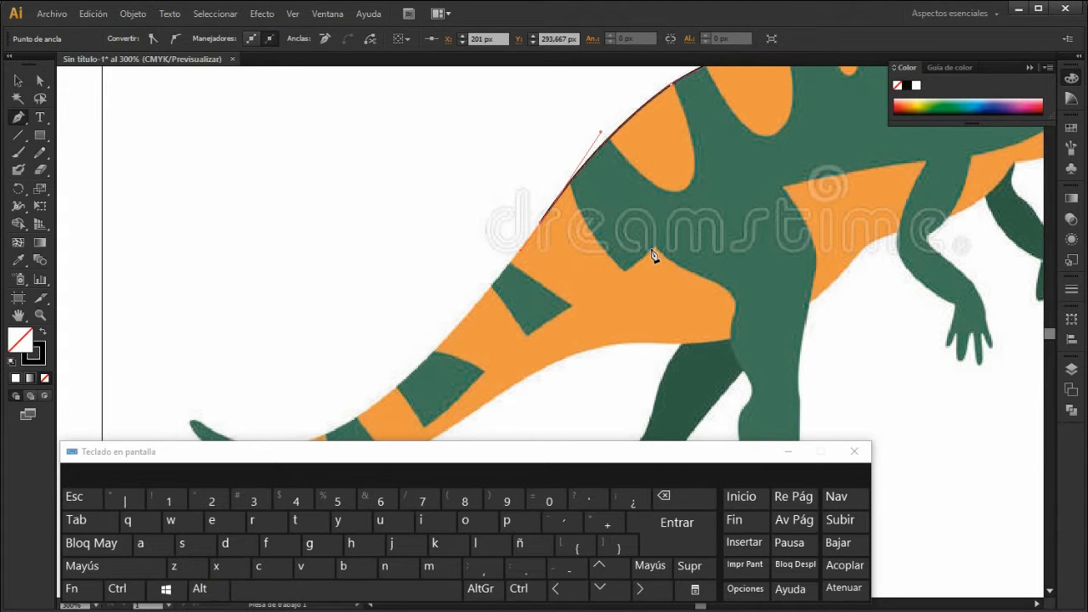
pyautogui.scroll(-3, 654, 257)
pyautogui.scroll(4, 423, 364)
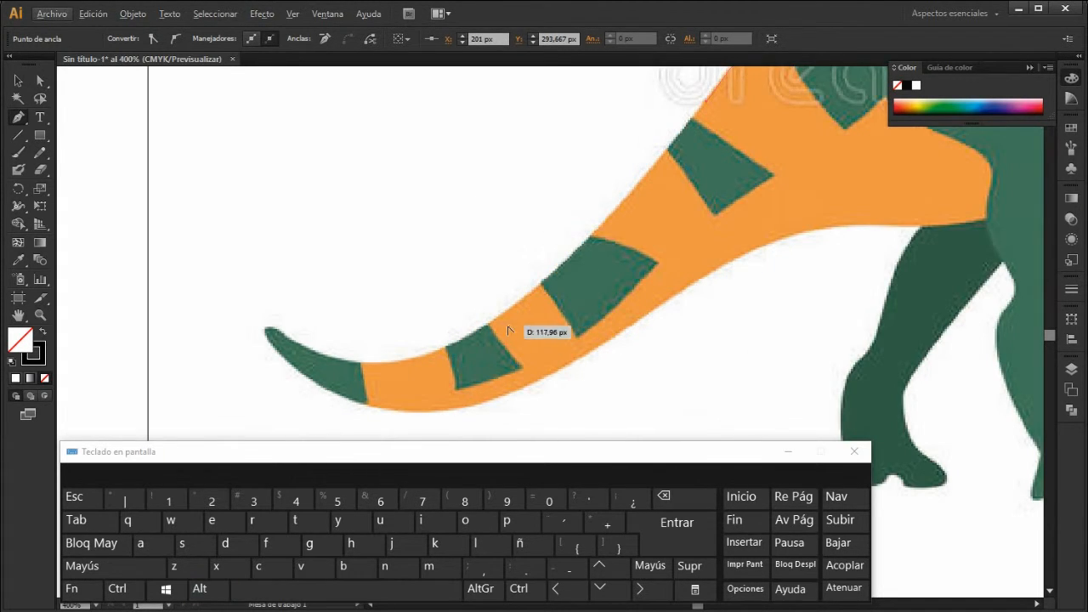
pyautogui.moveTo(486, 329); pyautogui.dragTo(403, 365)
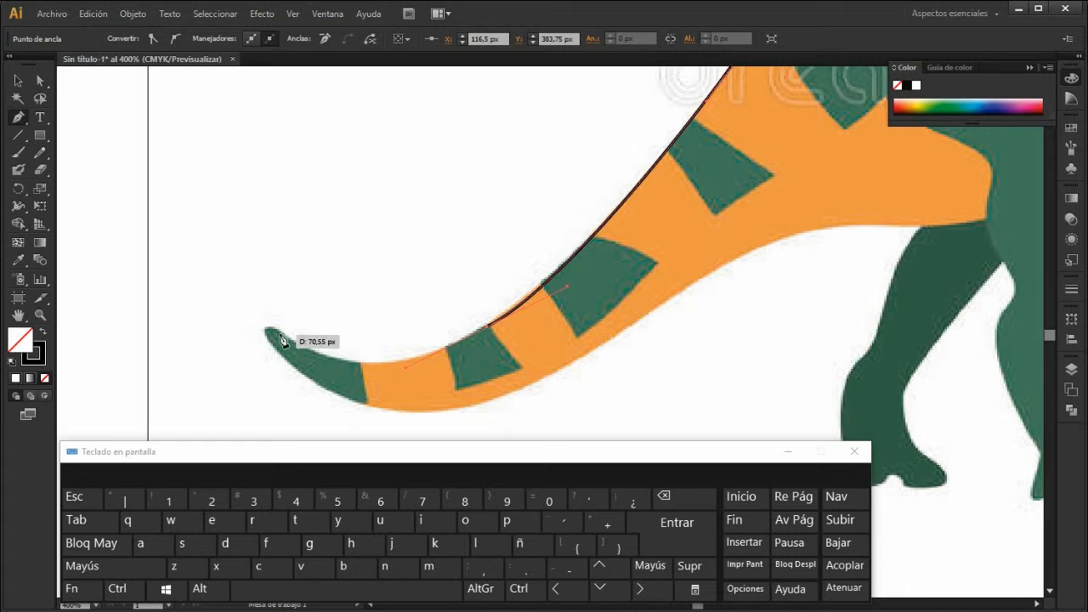
# Trace the rest of the tail's upper edge, round its tip with a shortened handle, and continue along the underside to mid-tail
pyautogui.moveTo(277, 333); pyautogui.dragTo(203, 291)
pyautogui.press('alt')
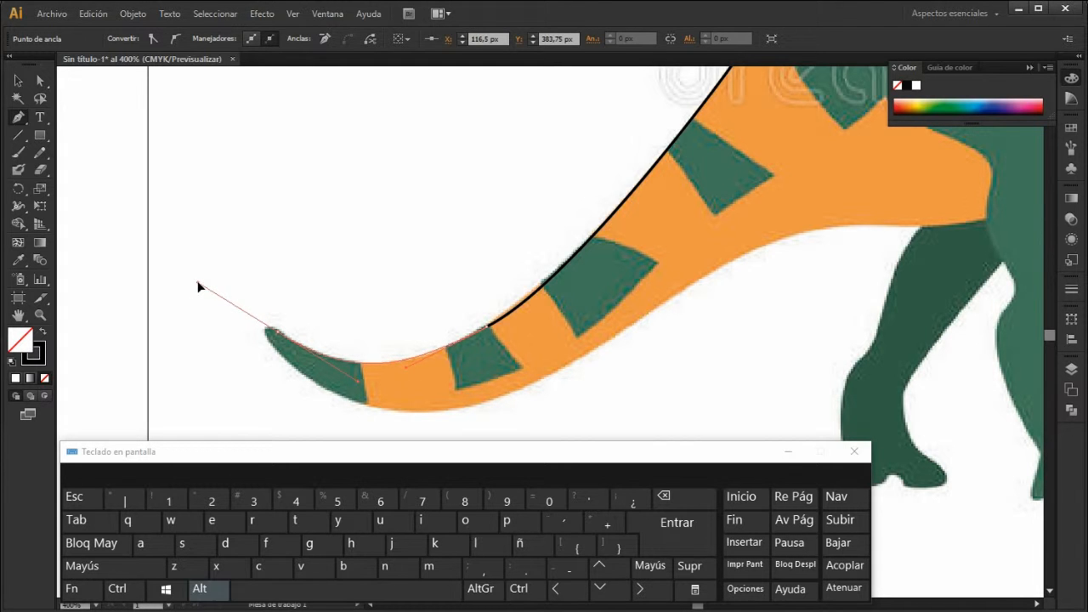
pyautogui.moveTo(264, 323); pyautogui.dragTo(263, 323)
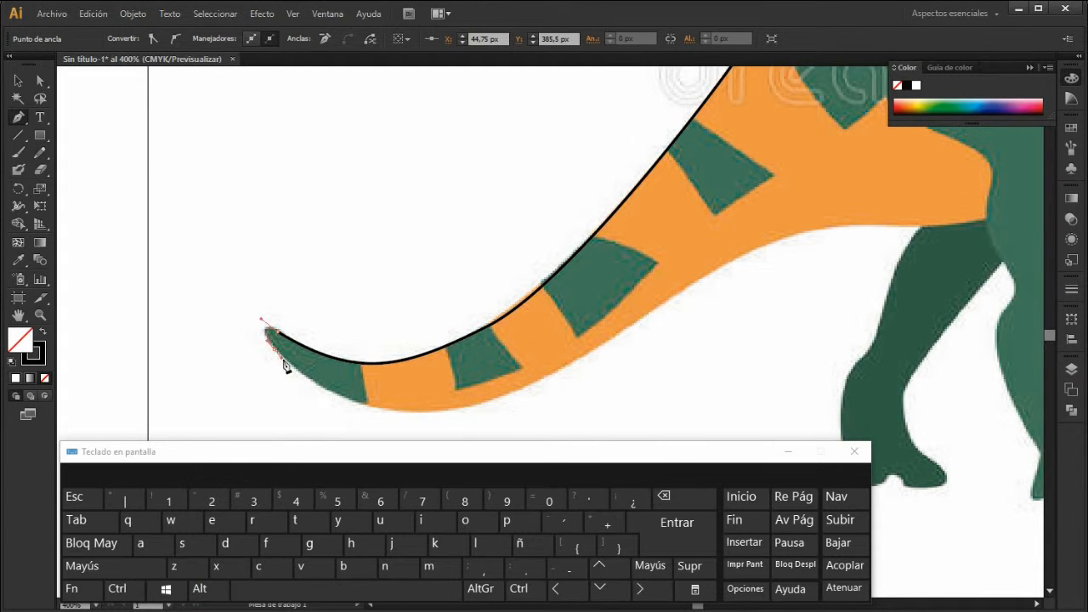
pyautogui.moveTo(290, 368); pyautogui.dragTo(722, 275)
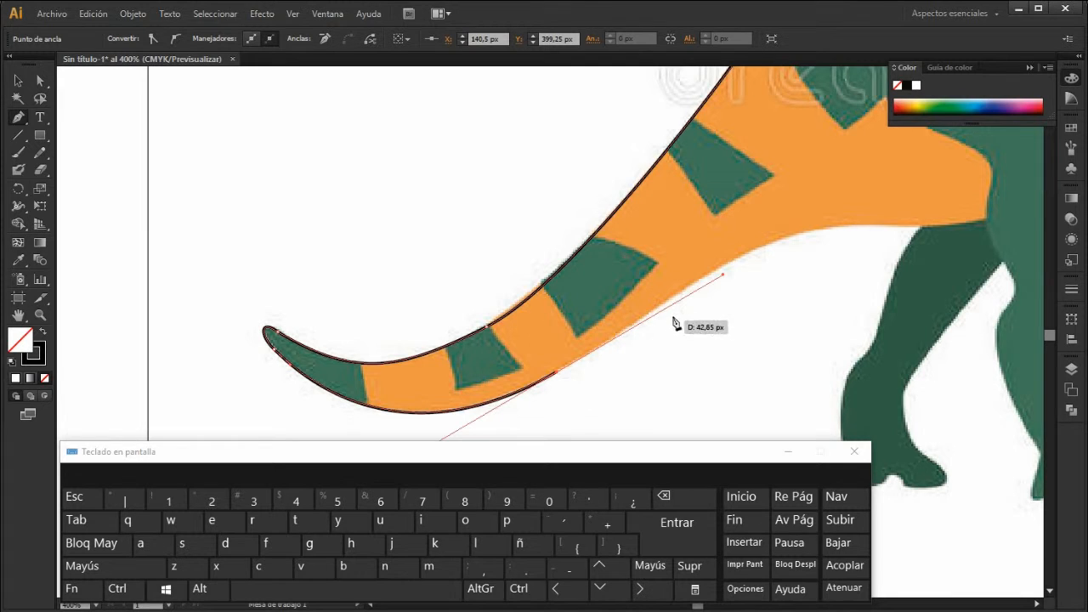
pyautogui.moveTo(824, 232); pyautogui.dragTo(900, 226)
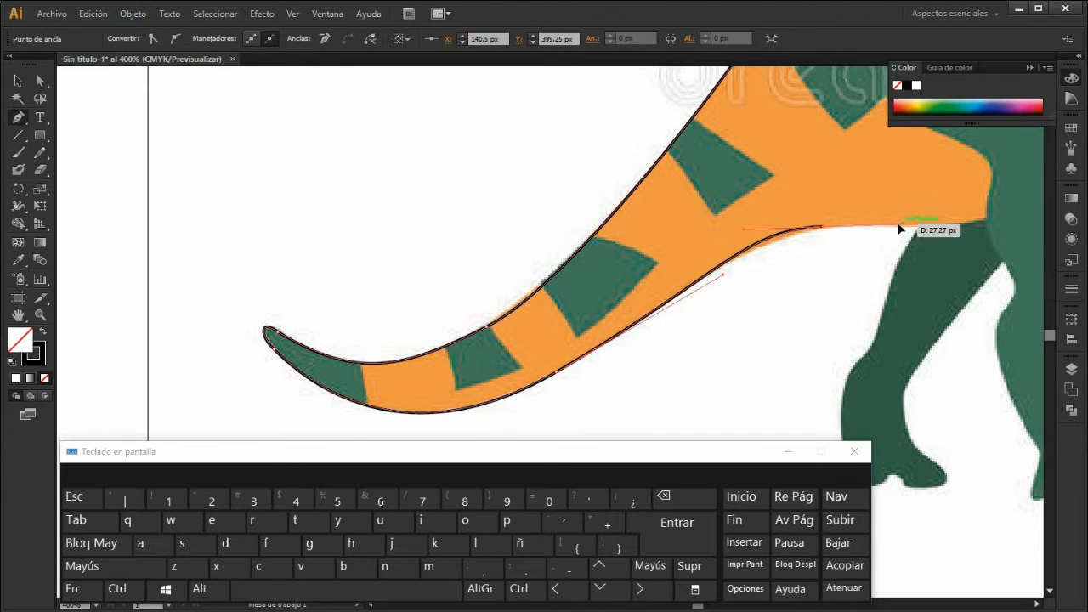
pyautogui.hotkey('ctrl', 'z')
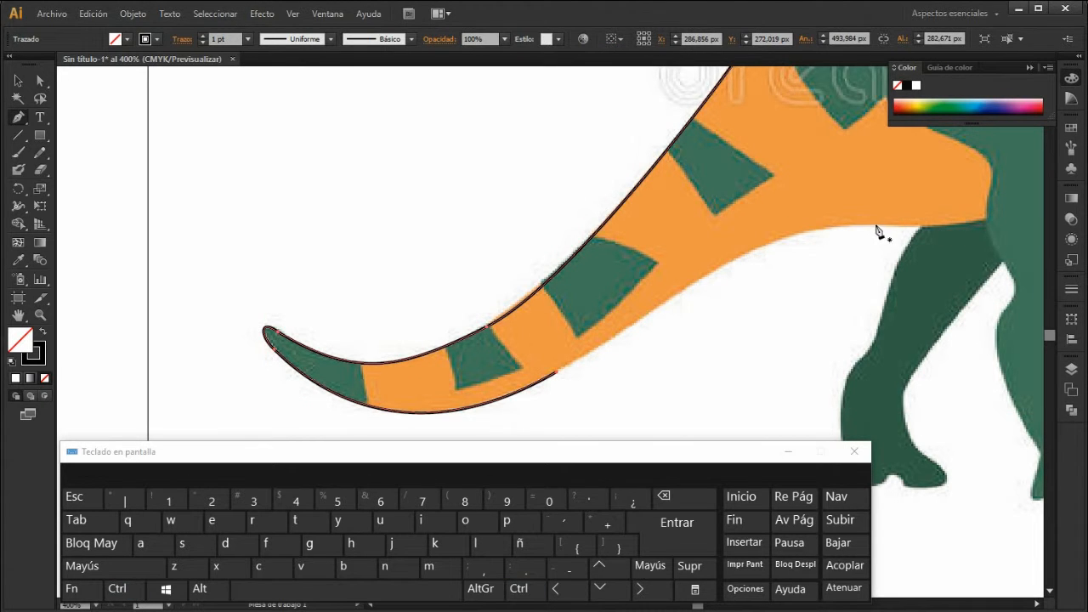
pyautogui.keyDown('ctrl'); pyautogui.click(620, 349); pyautogui.keyUp('ctrl')
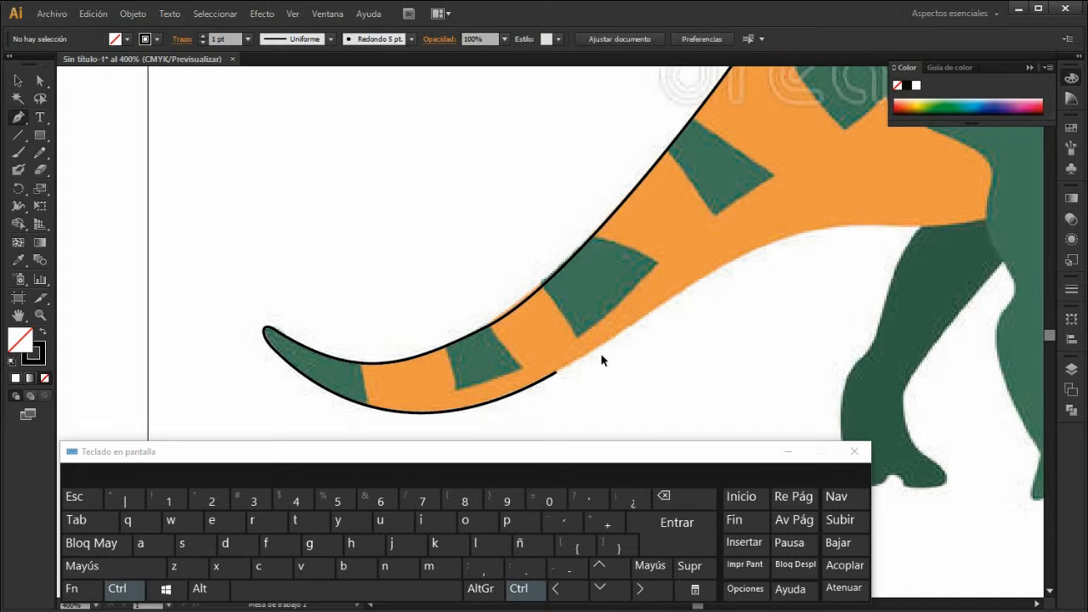
pyautogui.click(559, 375)
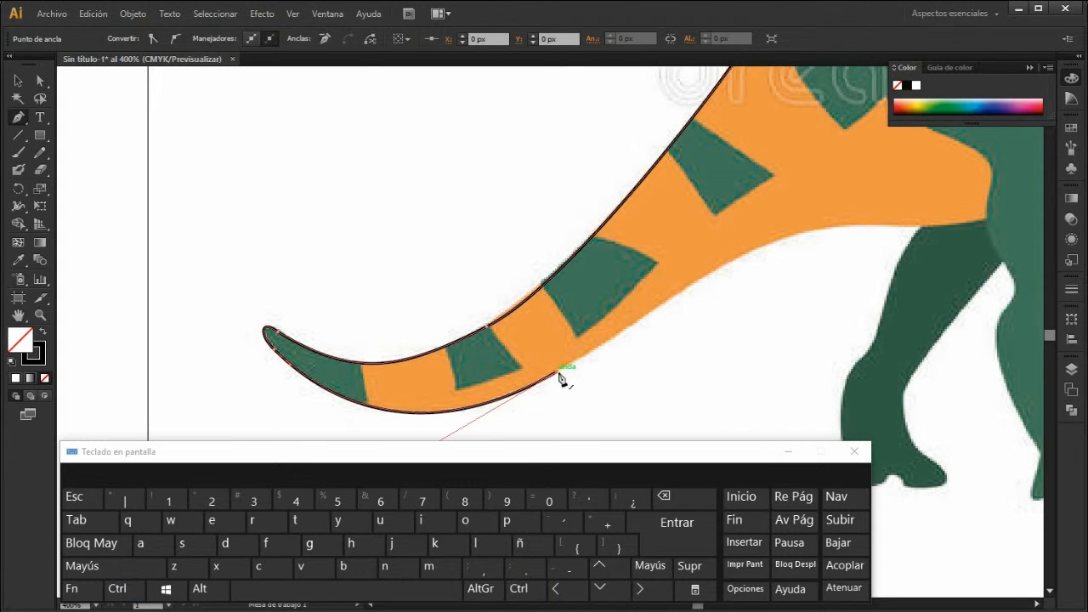
pyautogui.click(910, 227)
pyautogui.moveTo(910, 229)
pyautogui.mouseDown()
pyautogui.moveTo(1024, 234)
pyautogui.moveTo(755, 229)
pyautogui.moveTo(804, 232)
pyautogui.mouseUp()
pyautogui.press('ctrl')
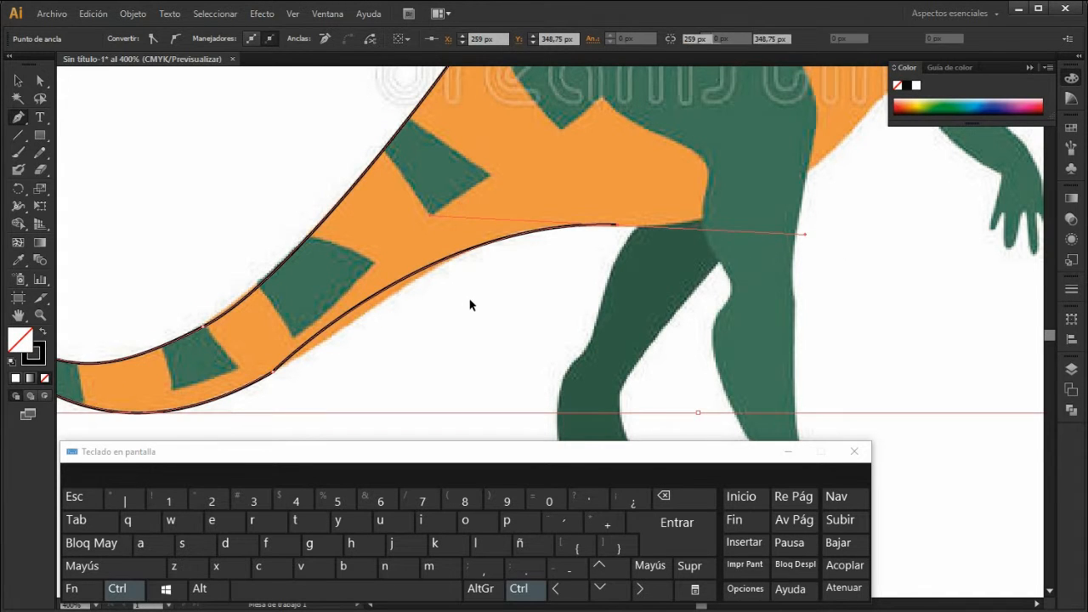
pyautogui.keyDown('ctrl'); pyautogui.click(470, 304); pyautogui.keyUp('ctrl')
# Pull a new direction handle from the mid-tail end anchor and trace the tail's underside to the top of the rear hind leg
pyautogui.moveTo(279, 375)
pyautogui.mouseDown()
pyautogui.moveTo(352, 340)
pyautogui.moveTo(280, 379)
pyautogui.mouseUp()
pyautogui.moveTo(275, 374)
pyautogui.mouseDown()
pyautogui.moveTo(406, 300)
pyautogui.moveTo(397, 299)
pyautogui.mouseUp()
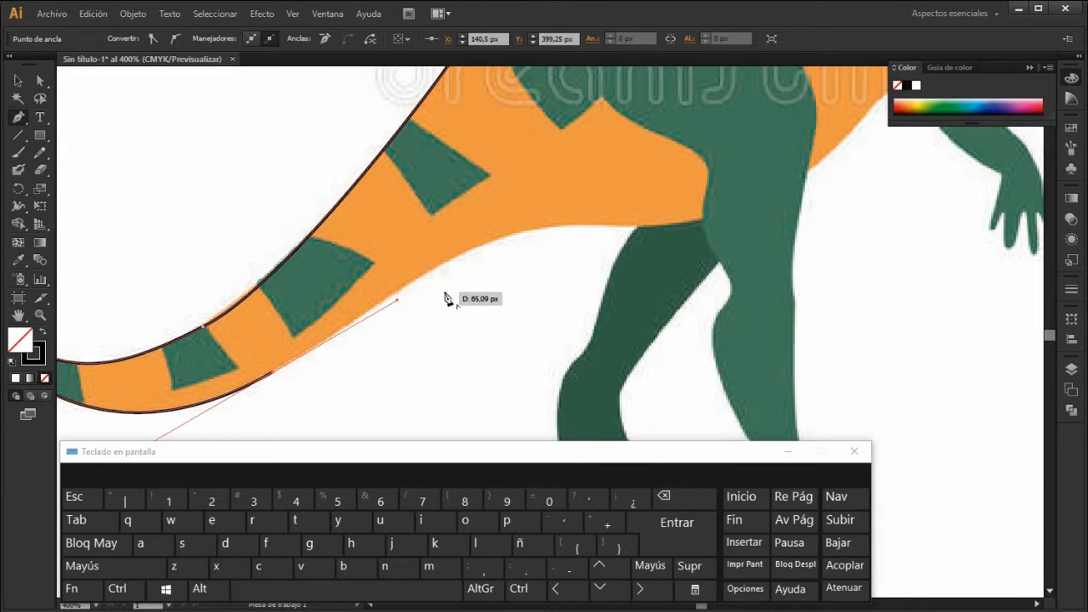
pyautogui.moveTo(620, 229); pyautogui.dragTo(689, 232)
pyautogui.press('alt')
pyautogui.scroll(2, 833, 238)
pyautogui.scroll(1, 840, 249)
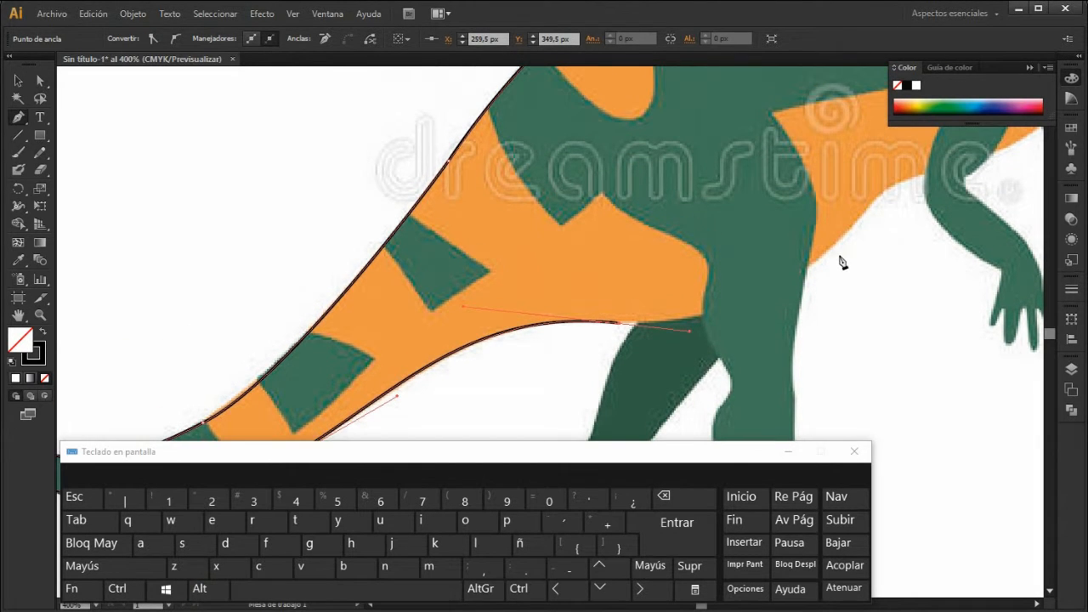
# Carry the outline across the hind legs and along the belly to the front arm, and remove the last anchor's outgoing handle
pyautogui.moveTo(846, 231); pyautogui.dragTo(862, 207)
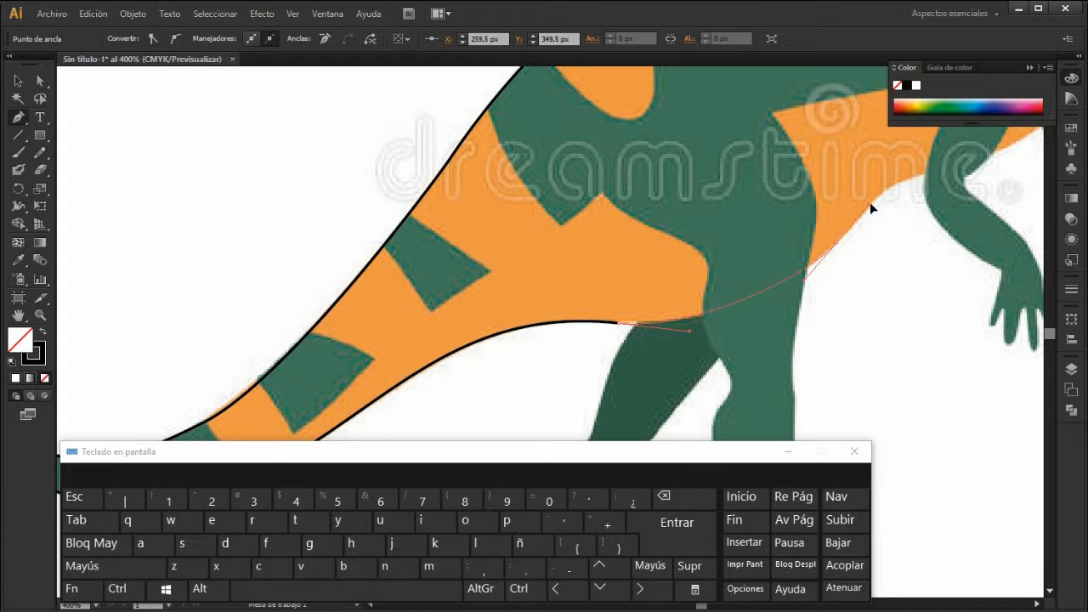
pyautogui.scroll(-4, 870, 204)
pyautogui.scroll(5, 748, 255)
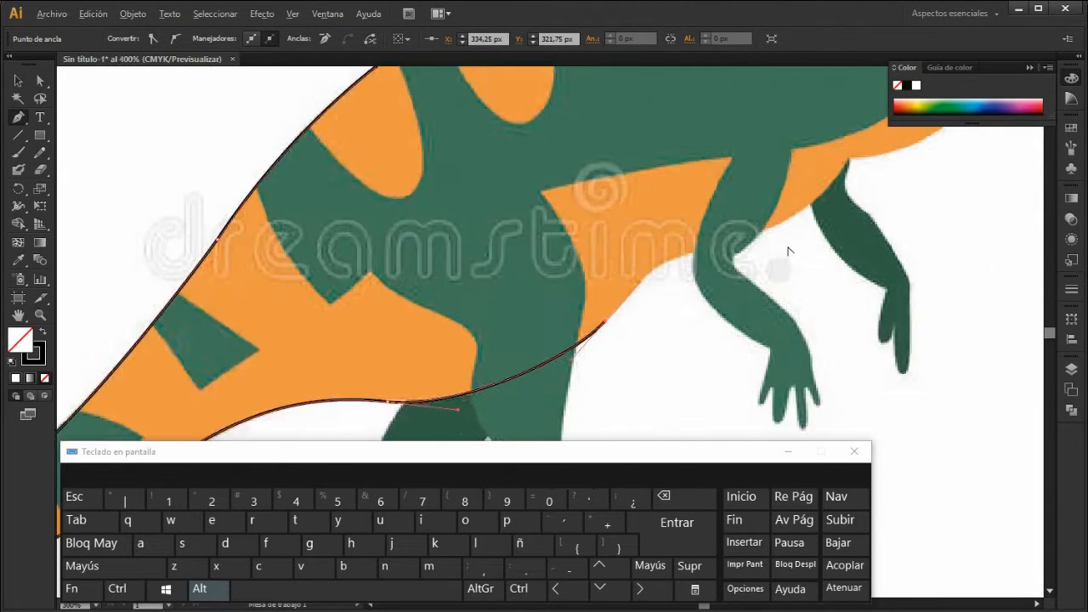
pyautogui.moveTo(720, 235)
pyautogui.mouseDown()
pyautogui.moveTo(880, 200)
pyautogui.moveTo(829, 223)
pyautogui.moveTo(788, 218)
pyautogui.mouseUp()
pyautogui.press('alt')
pyautogui.press('h')
pyautogui.moveTo(845, 257); pyautogui.dragTo(717, 359)
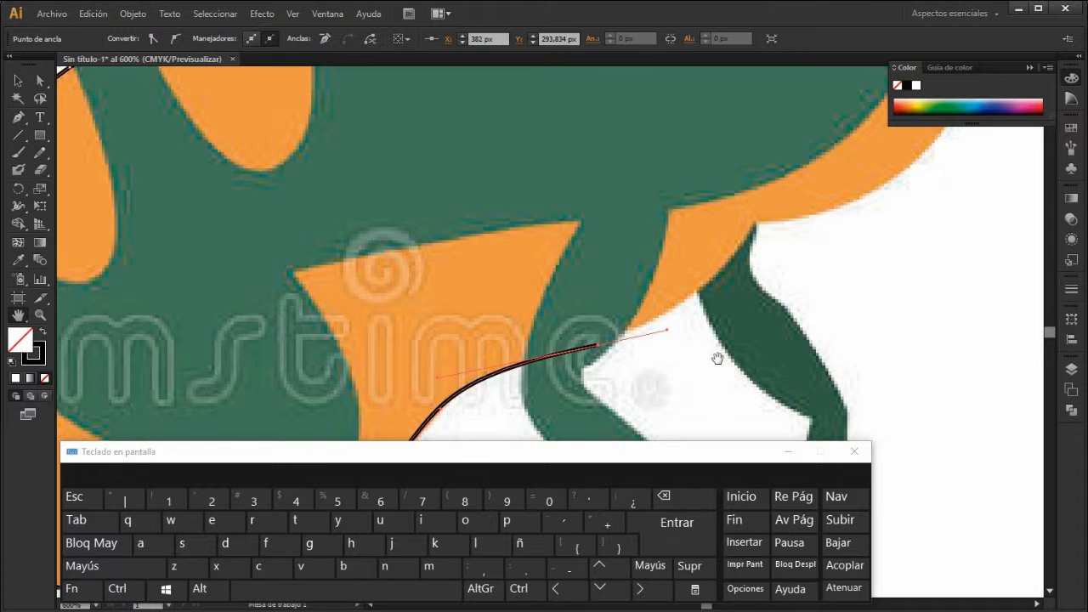
pyautogui.press('p')
pyautogui.click(598, 347)
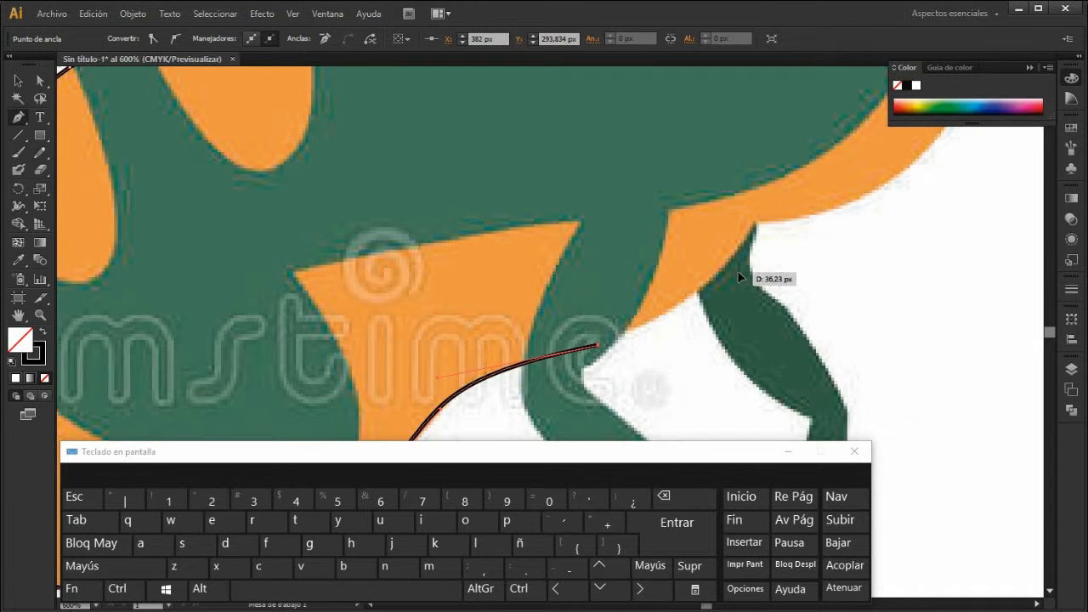
# Trace the belly to the top of the far arm and swing the new anchor's outgoing handle towards the chest curve
pyautogui.moveTo(754, 223); pyautogui.dragTo(779, 150)
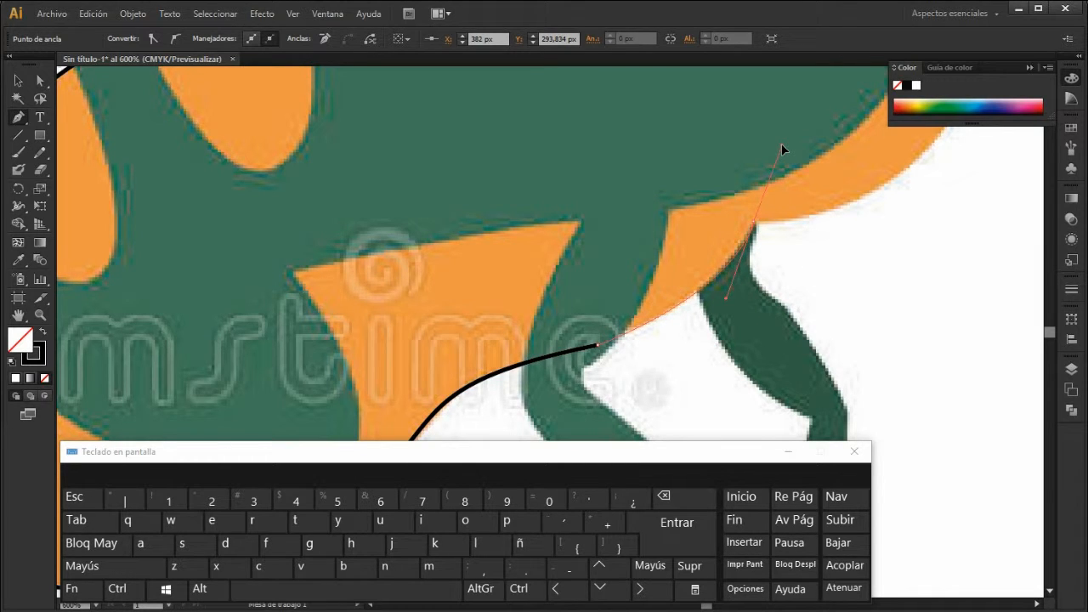
pyautogui.press('alt')
pyautogui.moveTo(782, 150)
pyautogui.mouseDown()
pyautogui.moveTo(821, 221)
pyautogui.moveTo(853, 233)
pyautogui.mouseUp()
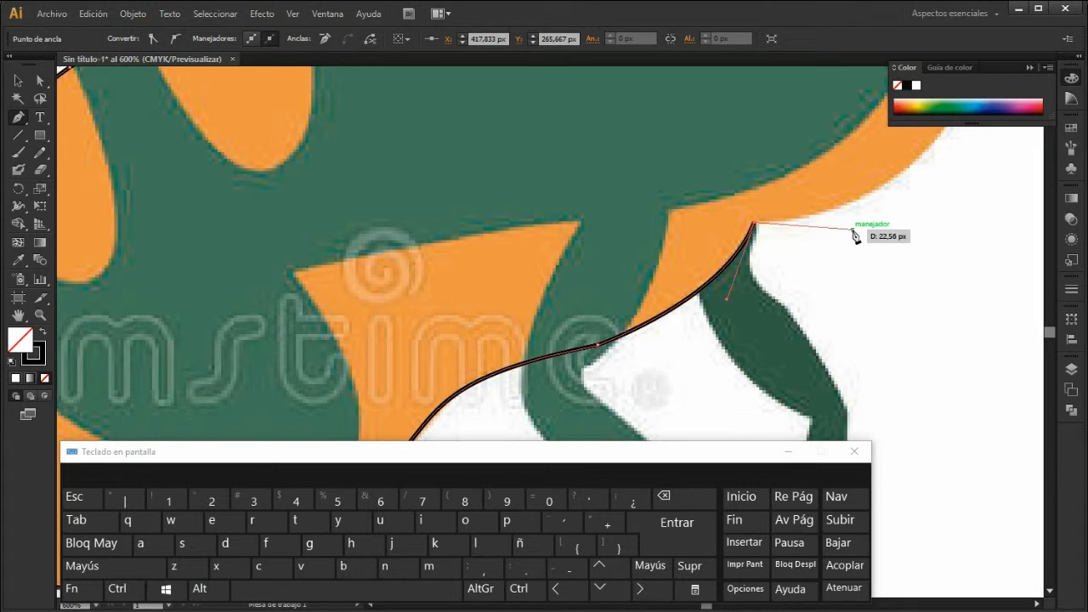
pyautogui.press('alt')
# Extend the curved outline around the chest to a smooth anchor on the lower front of the neck
pyautogui.scroll(-2, 565, 287)
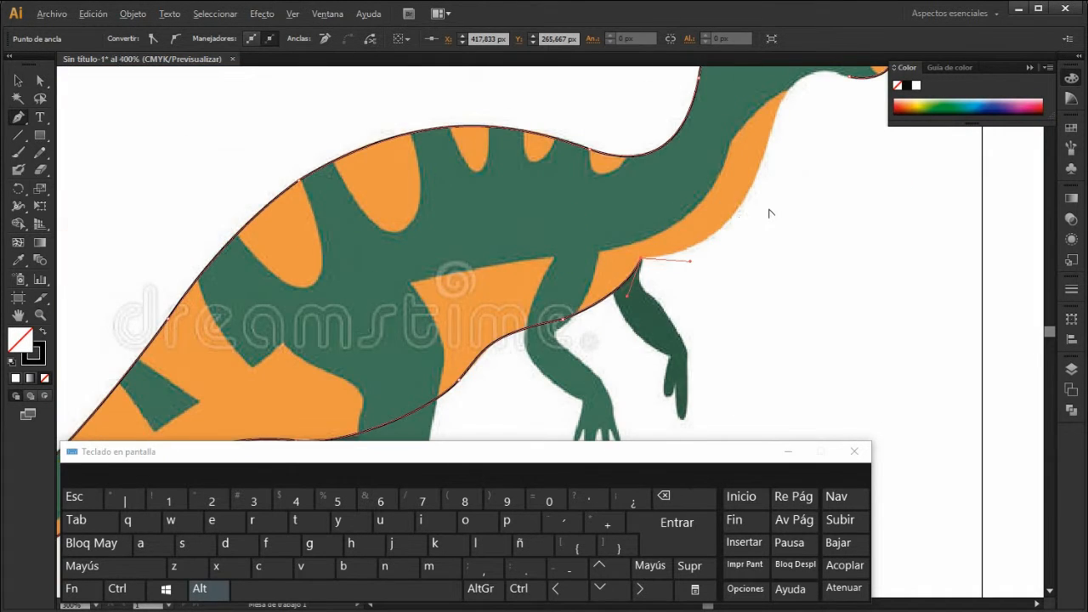
pyautogui.scroll(2, 768, 213)
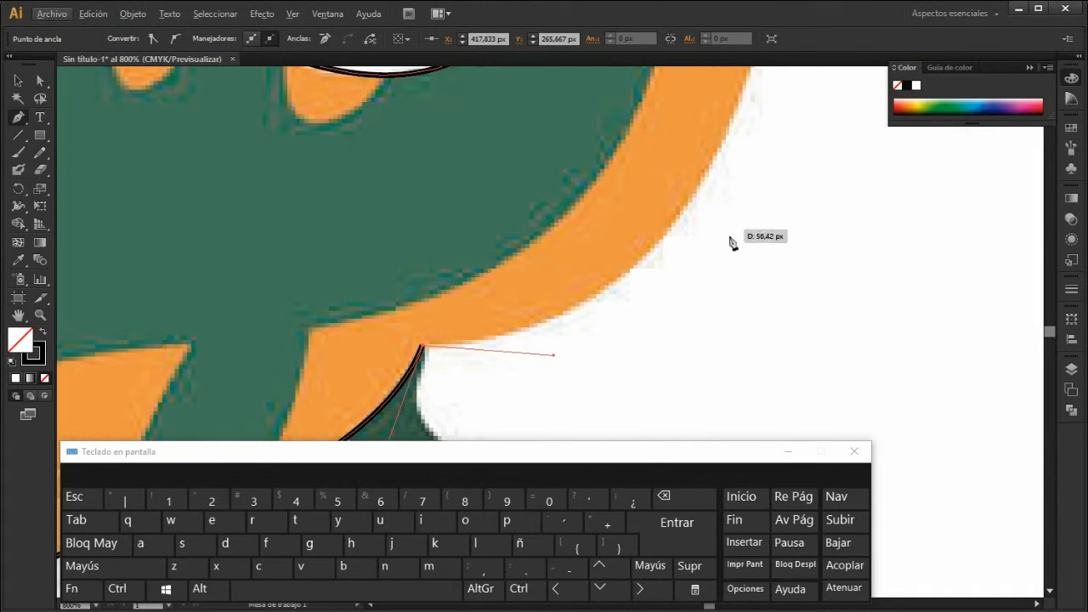
pyautogui.scroll(-3, 712, 294)
pyautogui.scroll(-2, 712, 294)
pyautogui.scroll(3, 757, 201)
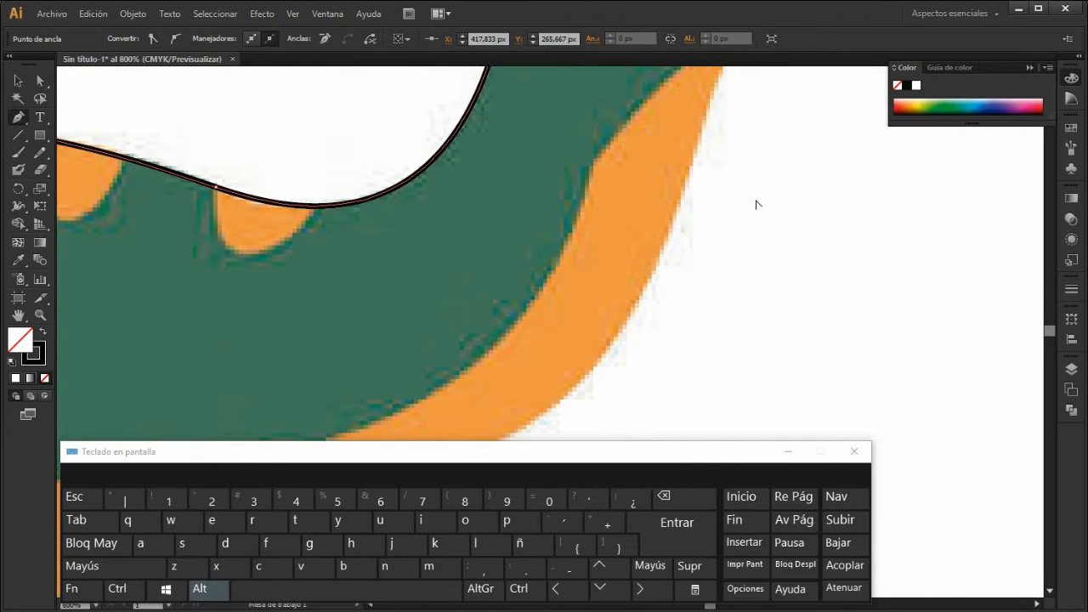
pyautogui.scroll(-1, 721, 243)
pyautogui.moveTo(657, 283); pyautogui.dragTo(691, 214)
pyautogui.scroll(-3, 704, 201)
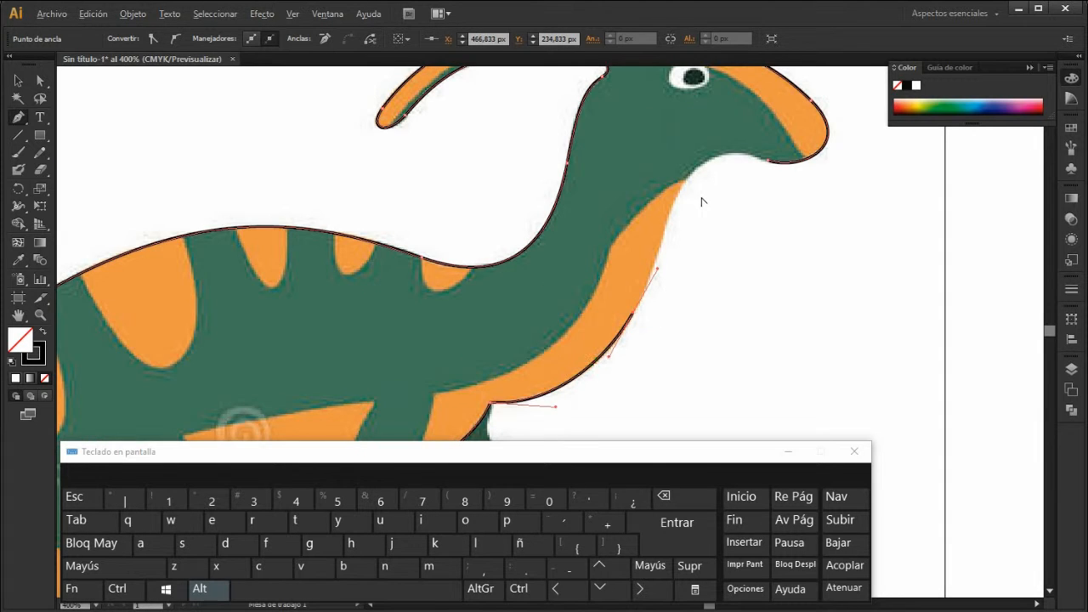
# Trace the front of the neck up to the throat and close the path at its open anchor under the jaw
pyautogui.scroll(3, 701, 197)
pyautogui.click(679, 176)
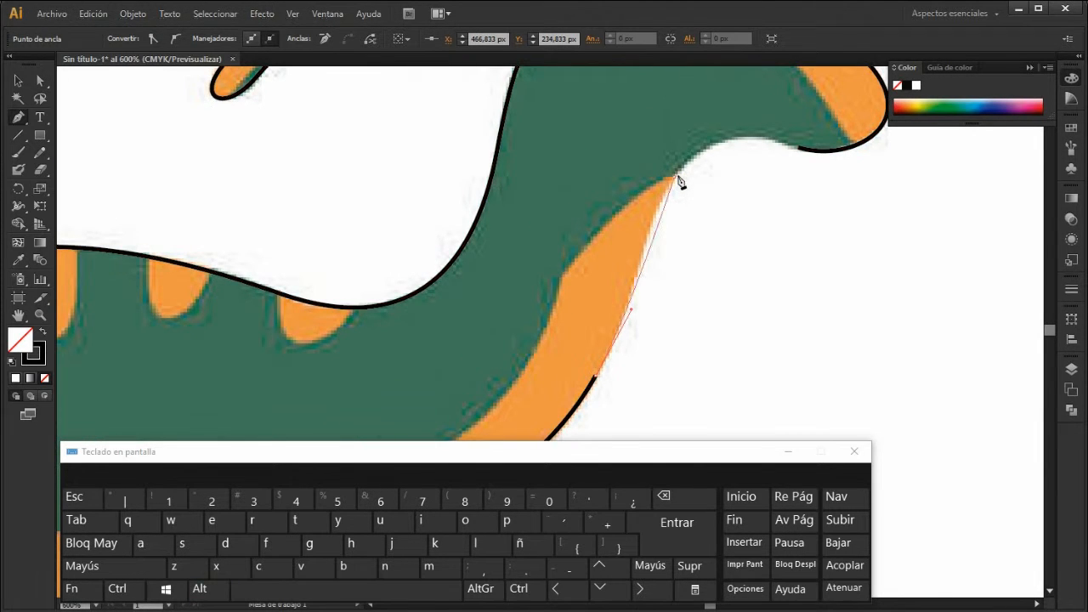
pyautogui.moveTo(691, 155); pyautogui.dragTo(701, 146)
pyautogui.moveTo(705, 135); pyautogui.dragTo(704, 135)
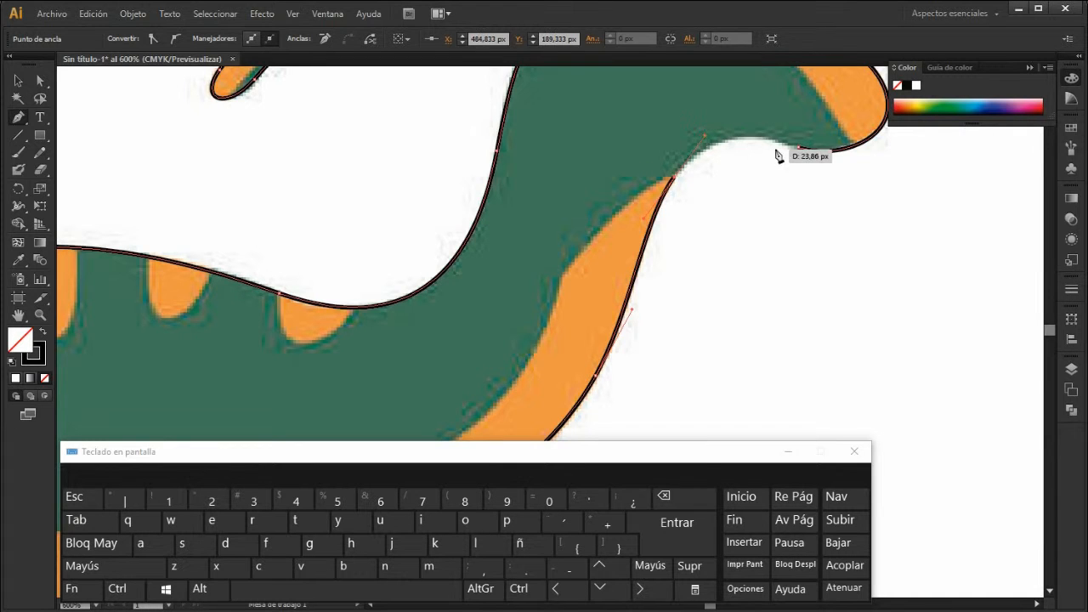
pyautogui.click(798, 148)
pyautogui.moveTo(796, 150); pyautogui.dragTo(846, 166)
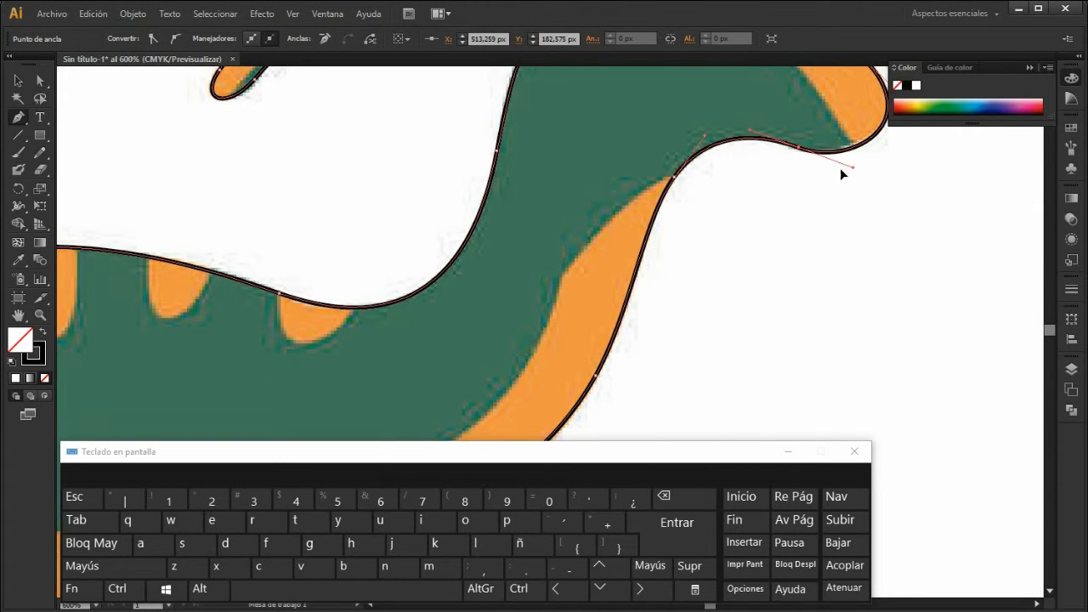
# Fill the closed body outline with the orange sampled from the dinosaur image using the Eyedropper, and deselect it
pyautogui.keyDown('alt'); pyautogui.scroll(-2, 767, 258); pyautogui.keyUp('alt')
pyautogui.keyDown('alt'); pyautogui.scroll(-3, 767, 259); pyautogui.keyUp('alt')
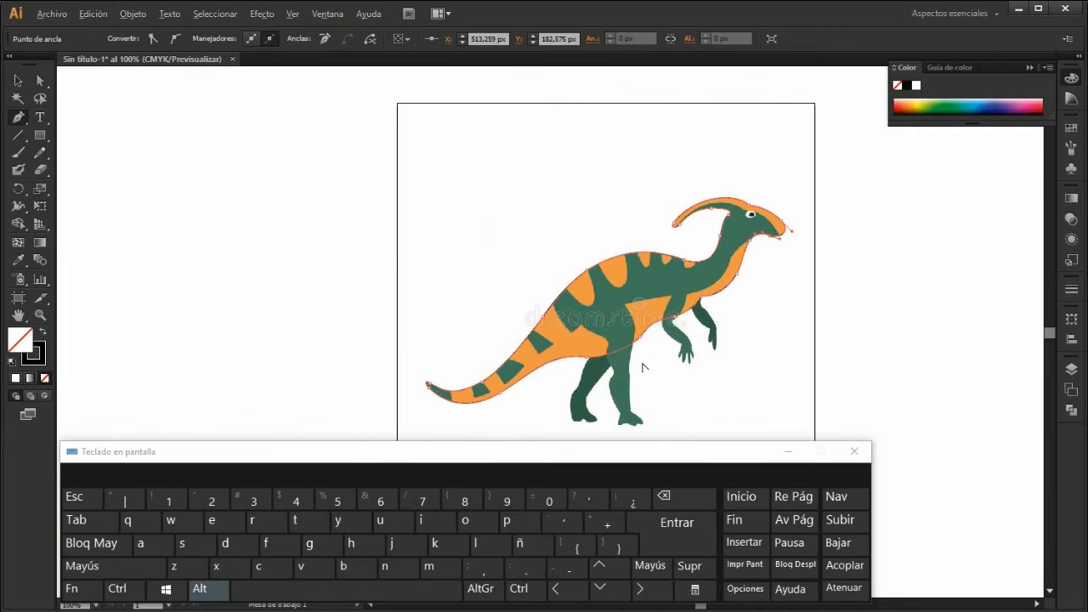
pyautogui.keyDown('alt'); pyautogui.scroll(1, 643, 367); pyautogui.keyUp('alt')
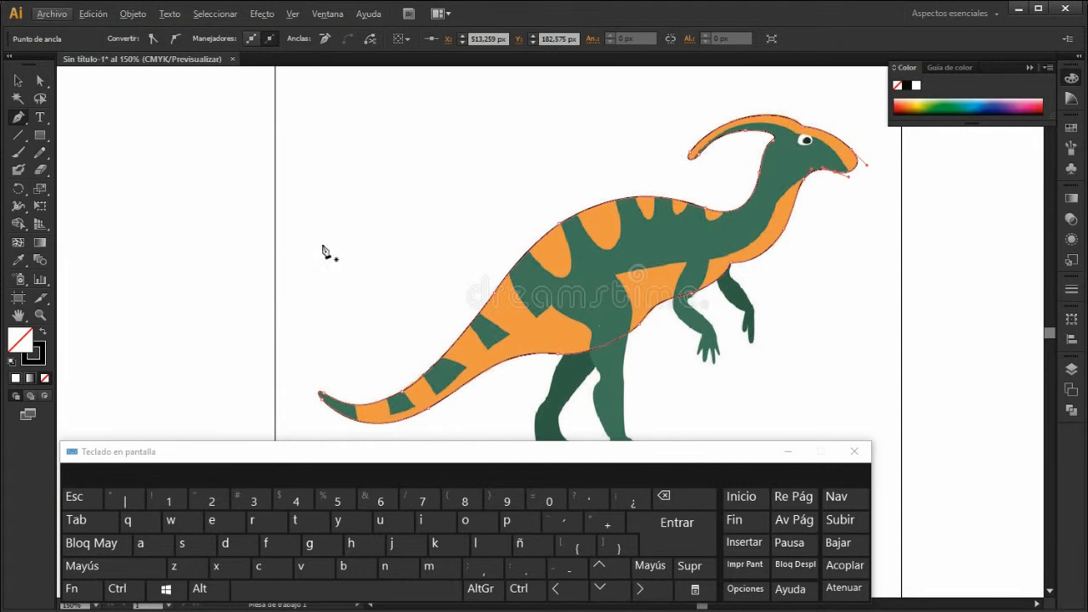
pyautogui.click(17, 80)
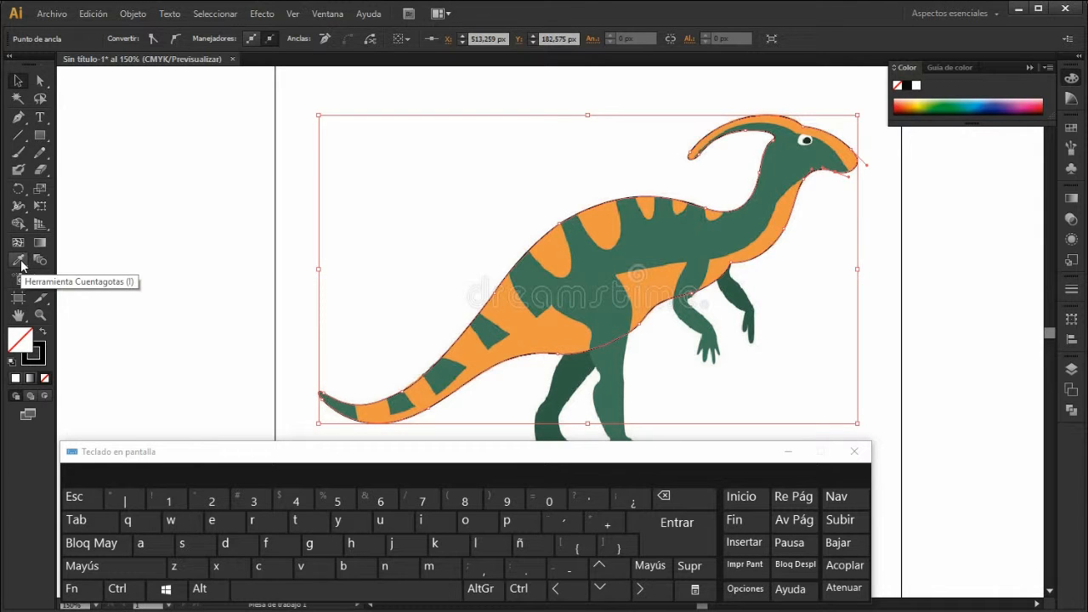
pyautogui.click(18, 260)
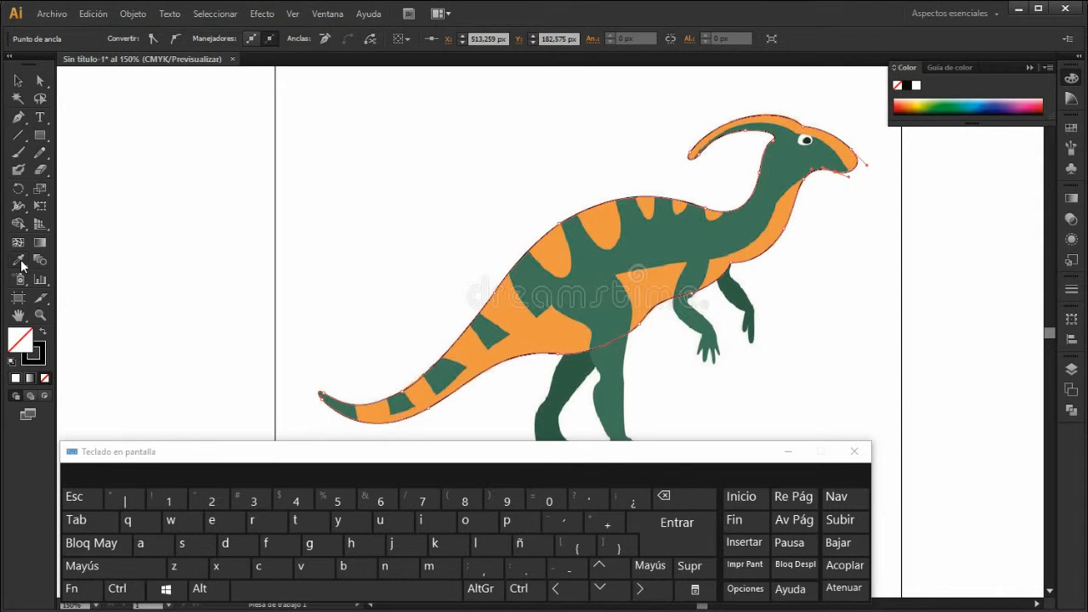
pyautogui.click(558, 328)
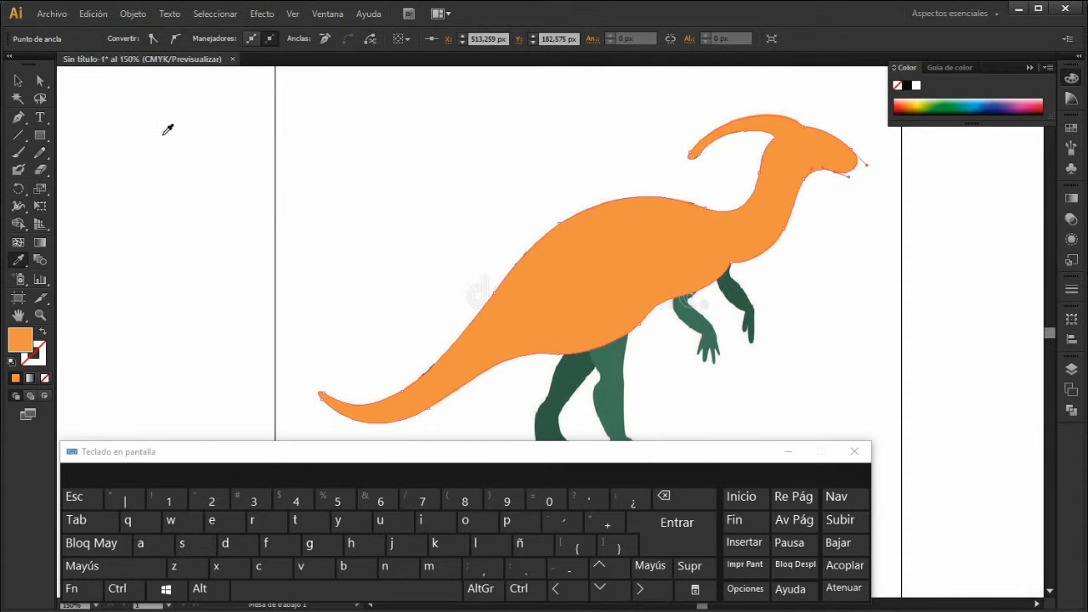
pyautogui.click(18, 81)
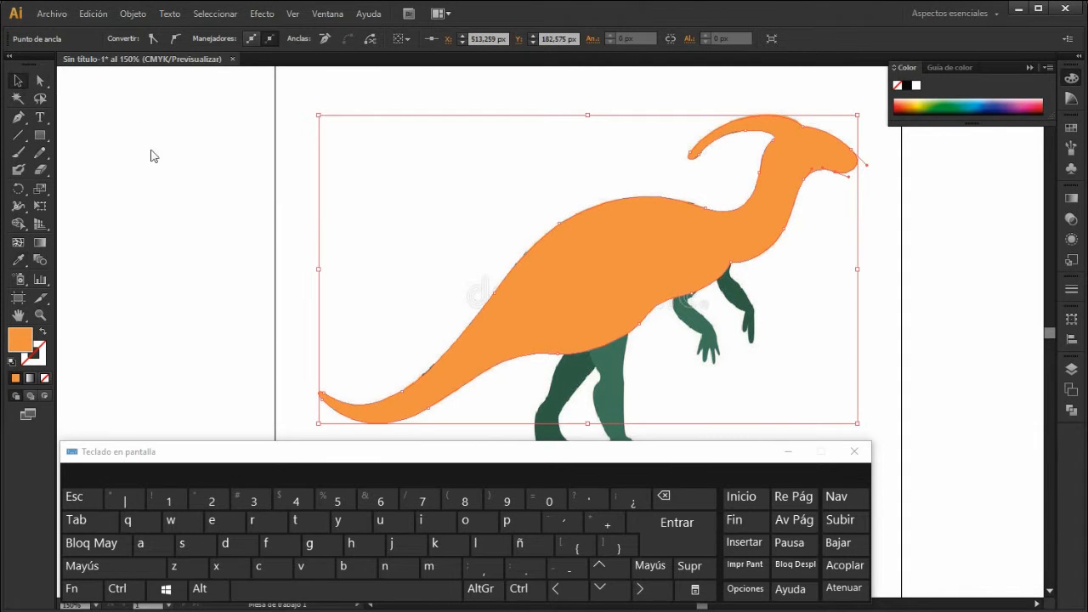
pyautogui.click(890, 295)
# Expand Capa 2 and toggle the visibility of Capa 2 and Capa 1 to compare the filled shape with the image
pyautogui.click(1071, 369)
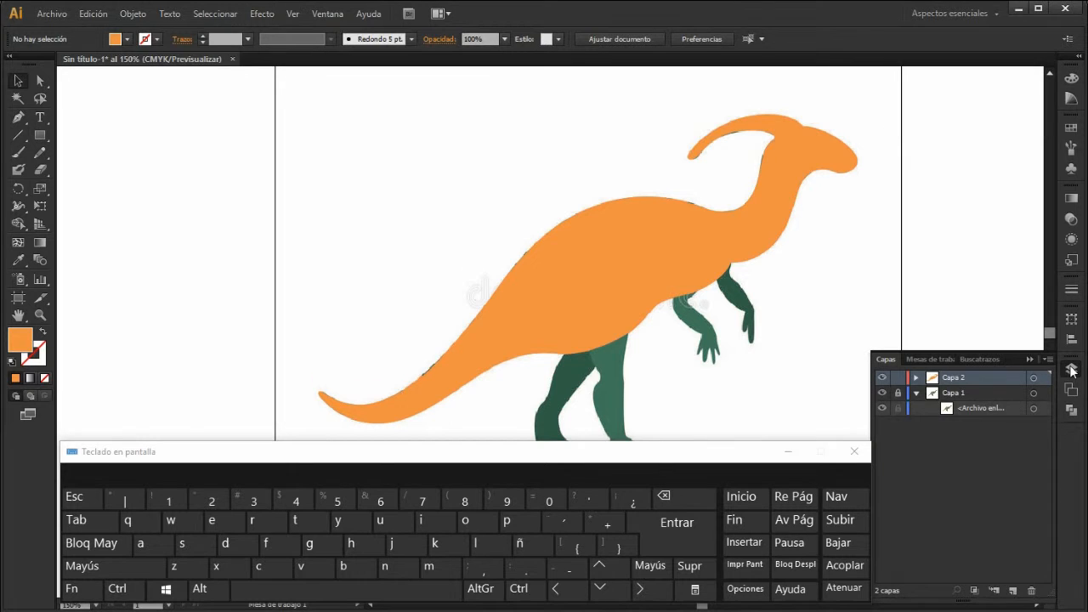
pyautogui.click(915, 377)
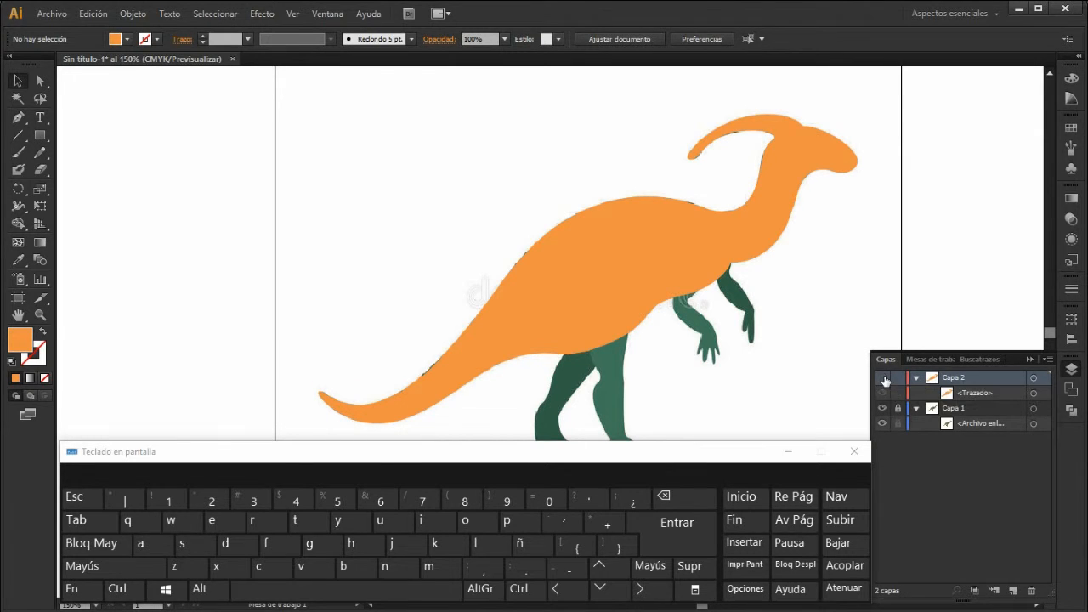
pyautogui.click(882, 378)
pyautogui.click(882, 378)
pyautogui.click(883, 407)
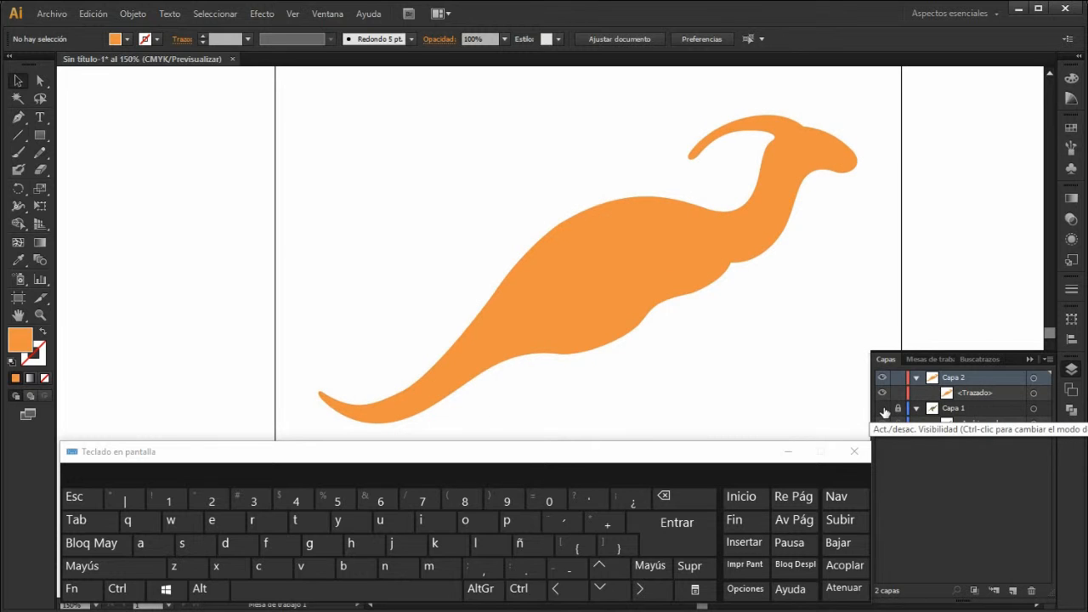
pyautogui.click(883, 409)
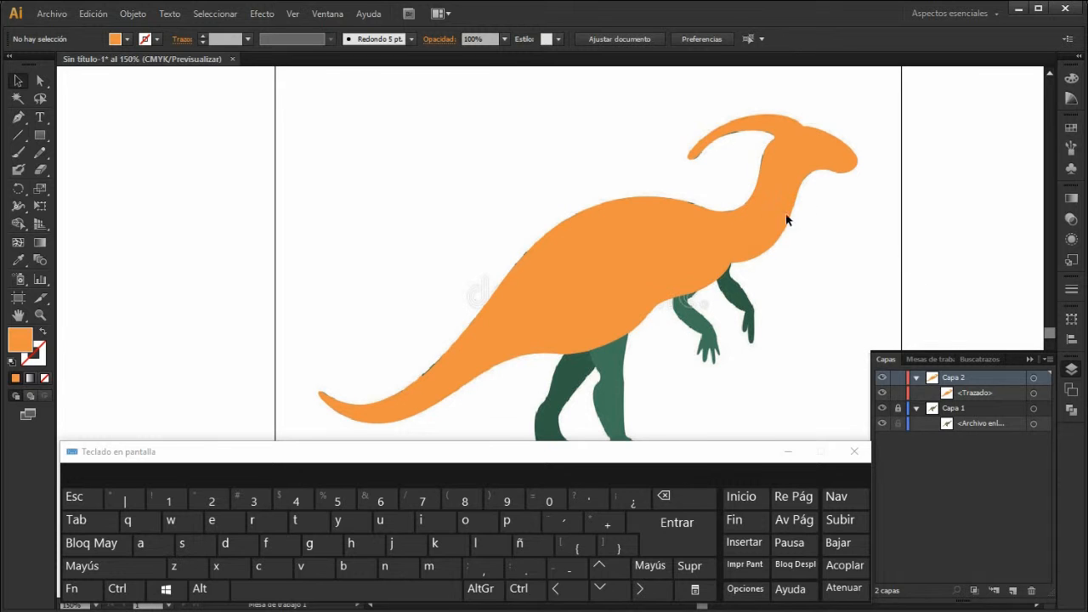
# Adjust the upper handle of the anchor on the back of the neck with Direct Selection to fit the image's edge
pyautogui.scroll(1, 751, 144)
pyautogui.scroll(3, 752, 151)
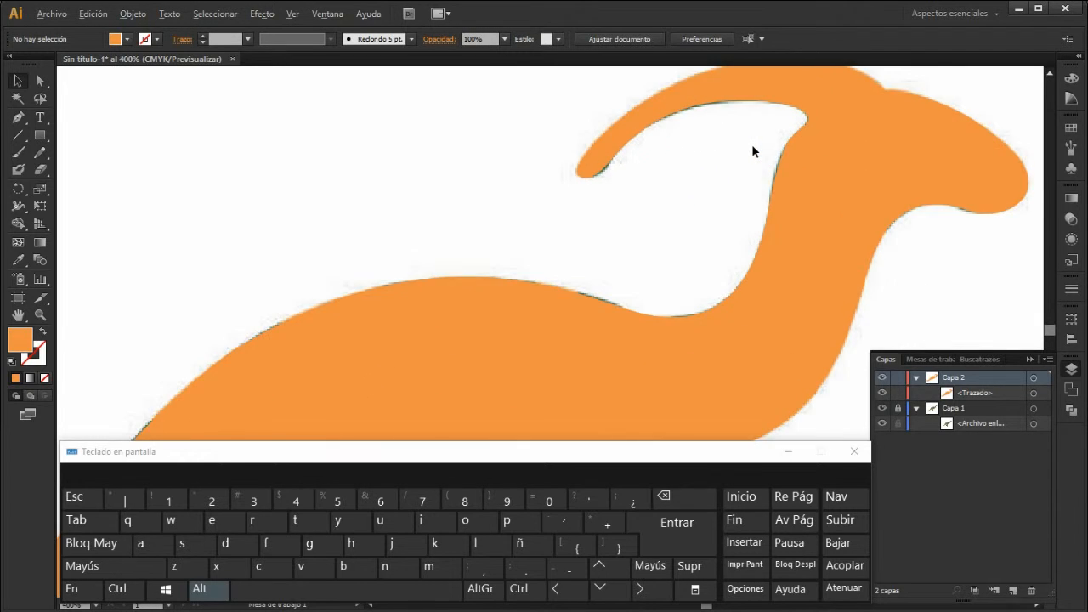
pyautogui.click(801, 178)
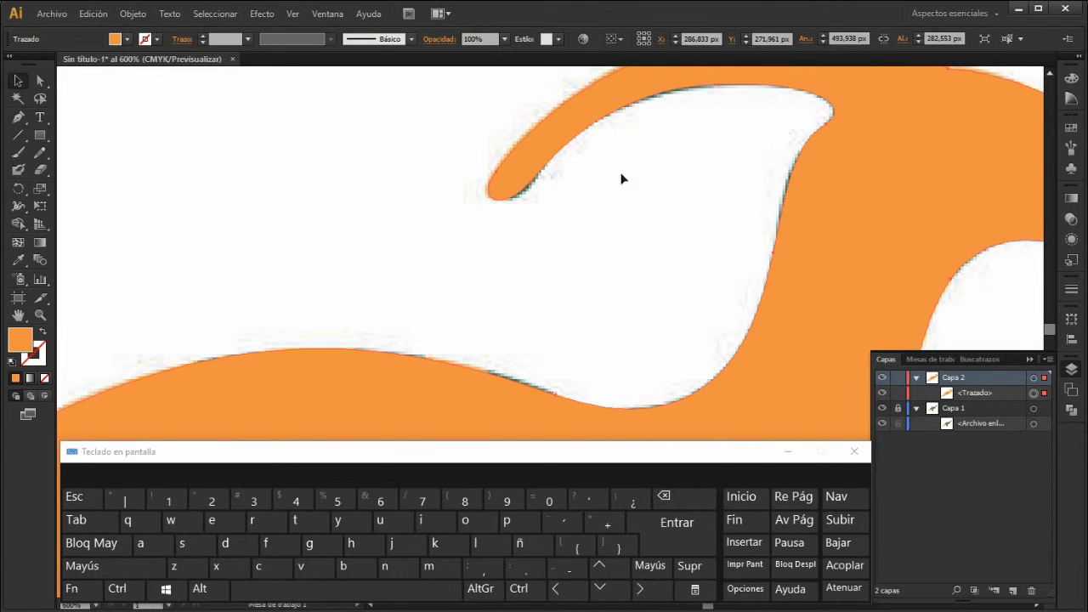
pyautogui.click(40, 80)
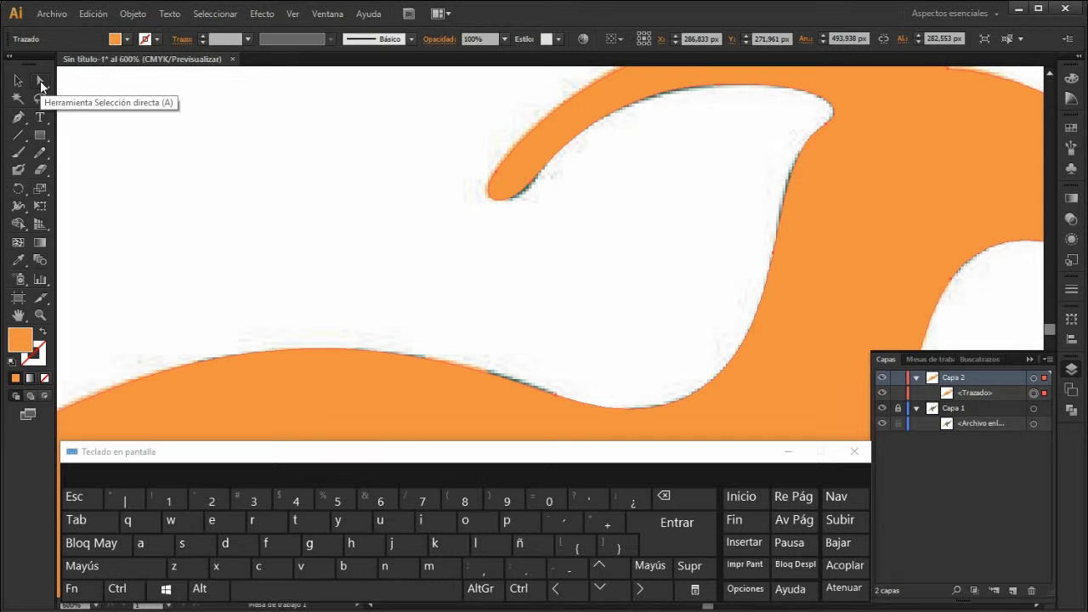
pyautogui.click(780, 258)
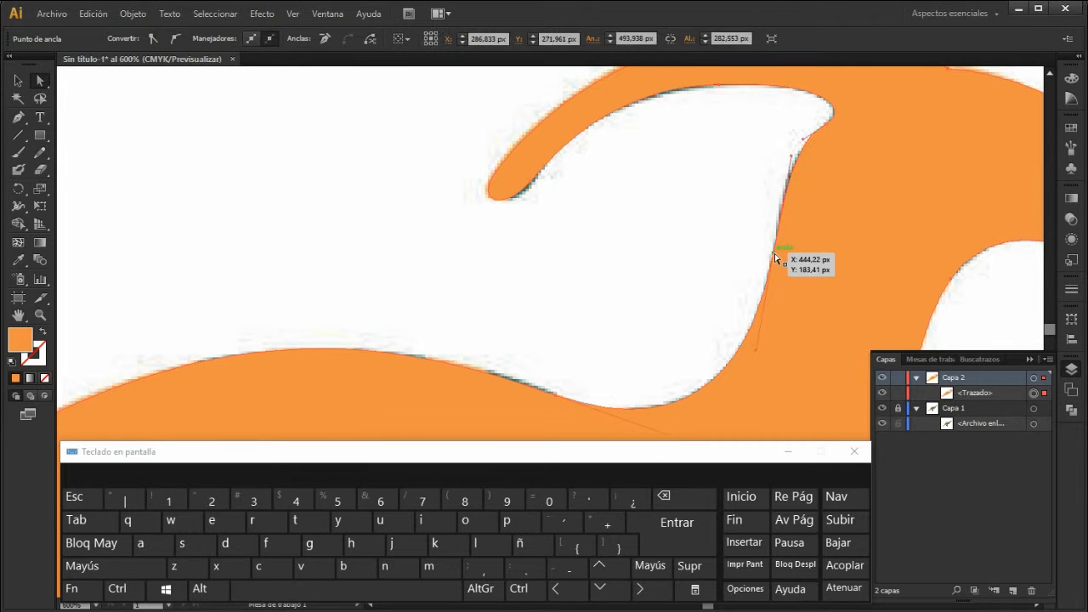
pyautogui.moveTo(791, 159); pyautogui.dragTo(786, 157)
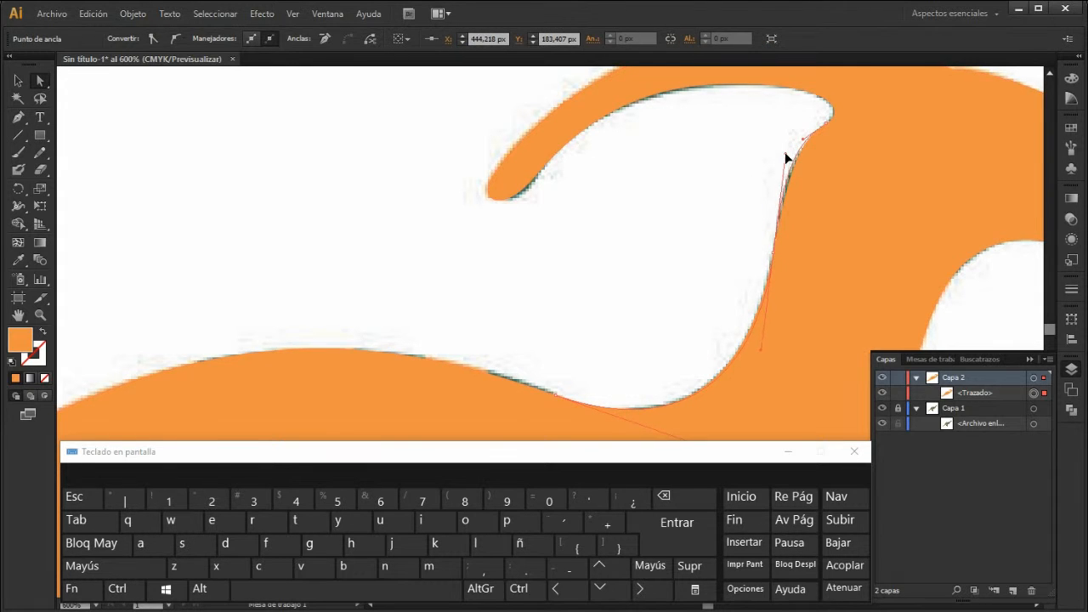
# Adjust the lower handle of the anchor on the back of the neck and move the crest tip's lower anchor to the image's edge
pyautogui.moveTo(761, 348)
pyautogui.mouseDown()
pyautogui.moveTo(762, 328)
pyautogui.moveTo(763, 341)
pyautogui.mouseUp()
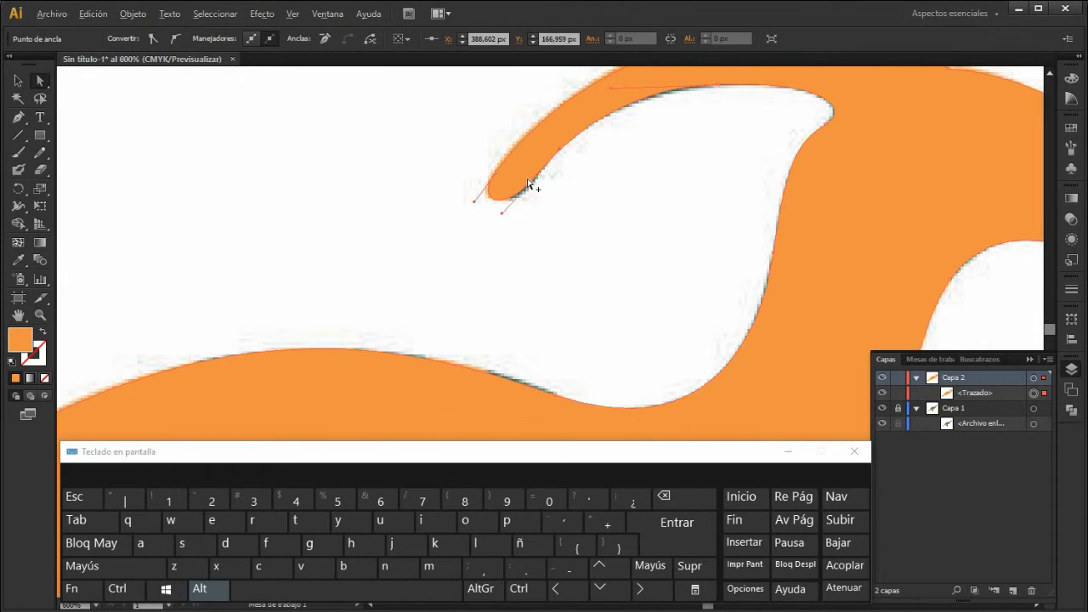
pyautogui.scroll(4, 527, 184)
pyautogui.moveTo(554, 188); pyautogui.dragTo(567, 201)
pyautogui.scroll(-3, 563, 283)
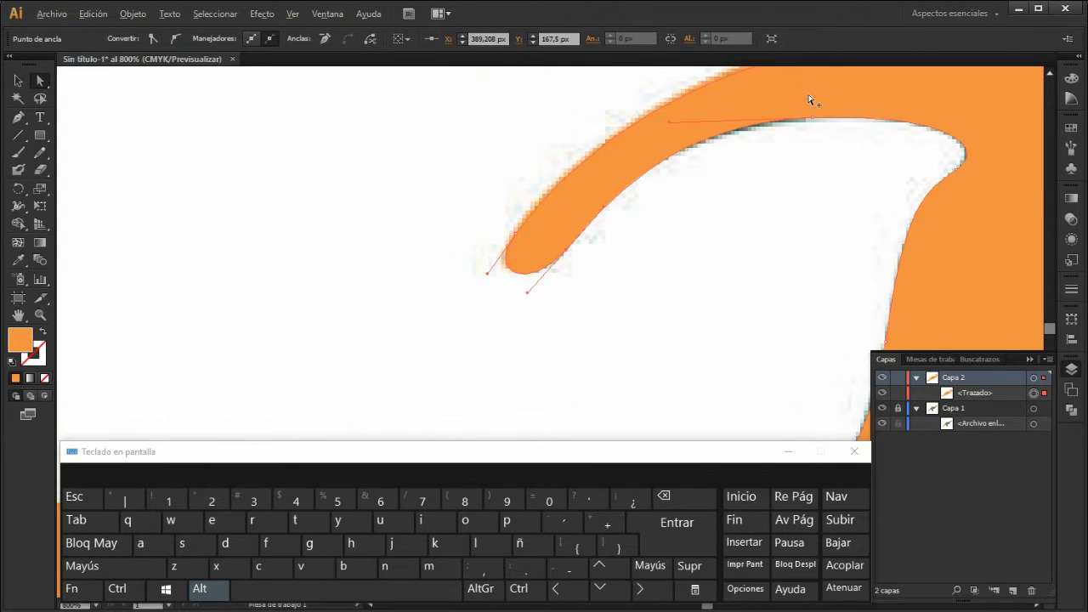
# Move the anchor on the crest's underside to the image's edge and adjust its handles to follow the inner curve
pyautogui.scroll(2, 809, 100)
pyautogui.moveTo(809, 137); pyautogui.dragTo(808, 145)
pyautogui.moveTo(523, 153); pyautogui.dragTo(431, 183)
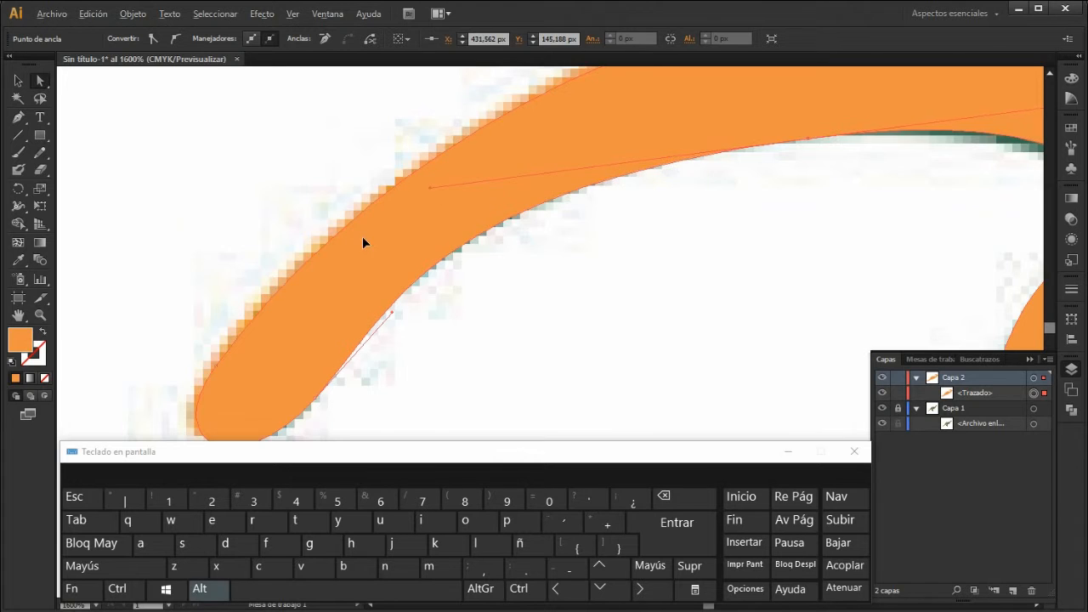
pyautogui.scroll(-2, 363, 239)
pyautogui.scroll(1, 676, 158)
pyautogui.scroll(1, 699, 168)
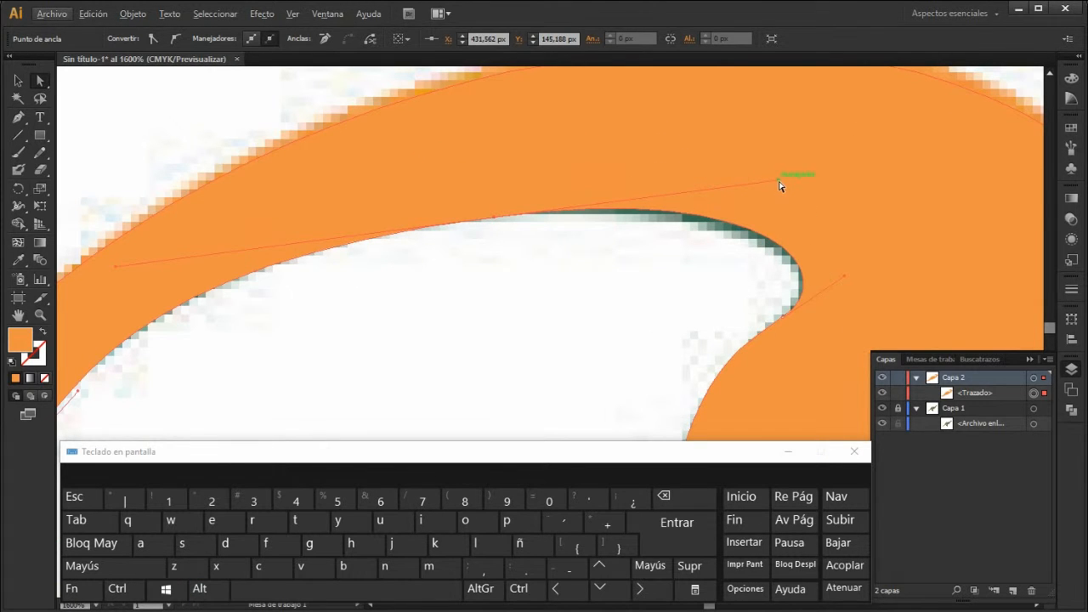
pyautogui.moveTo(779, 182); pyautogui.dragTo(727, 188)
pyautogui.press('alt')
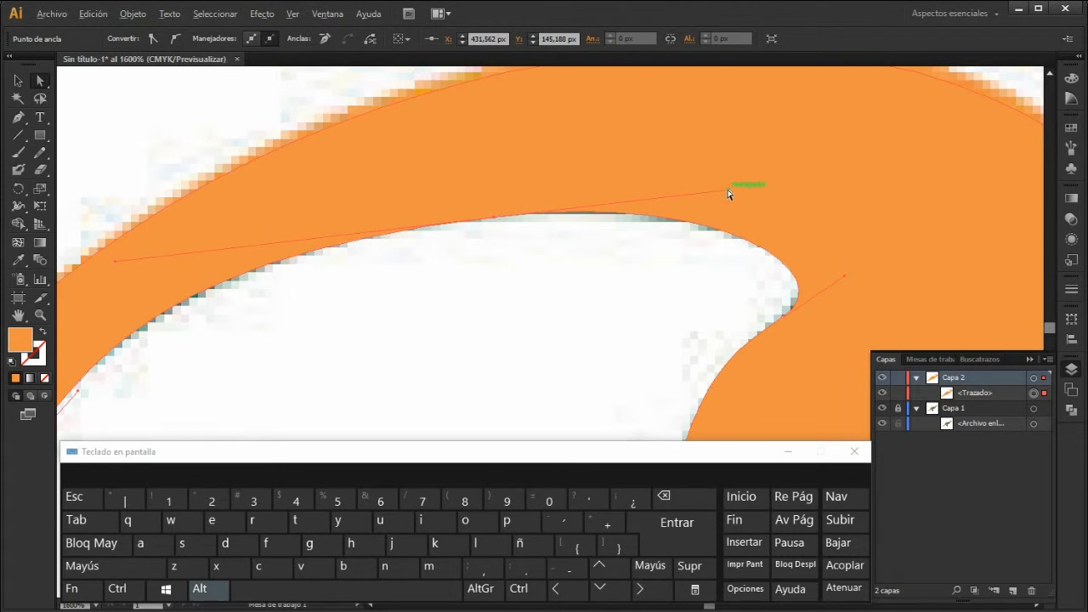
# Adjust the back-side handle of the anchor at the base of the neck to raise the outline along the back
pyautogui.scroll(-6, 783, 213)
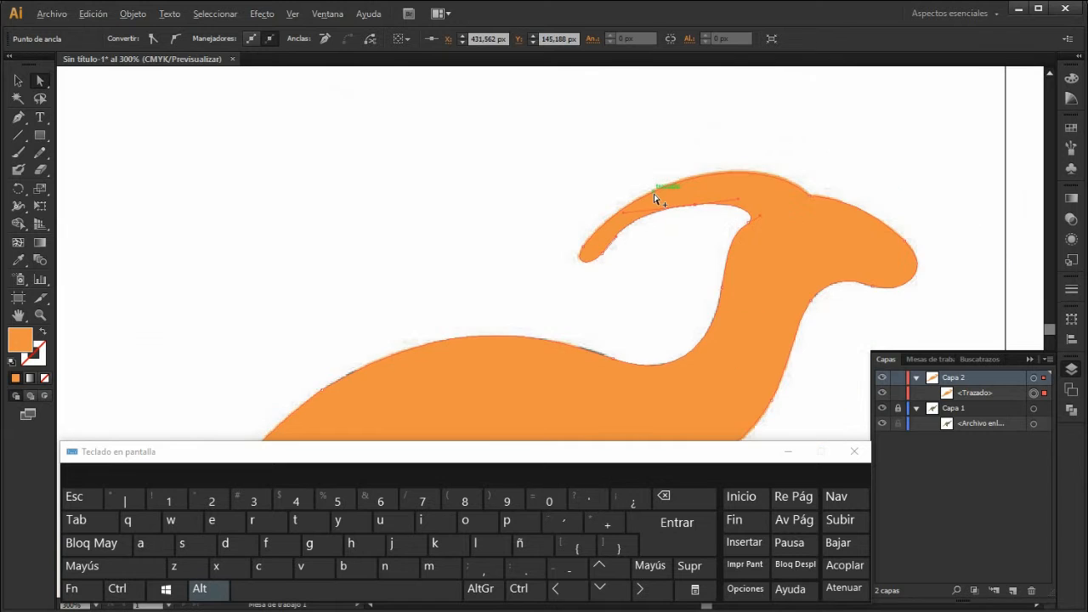
pyautogui.scroll(-2, 633, 248)
pyautogui.scroll(7, 606, 336)
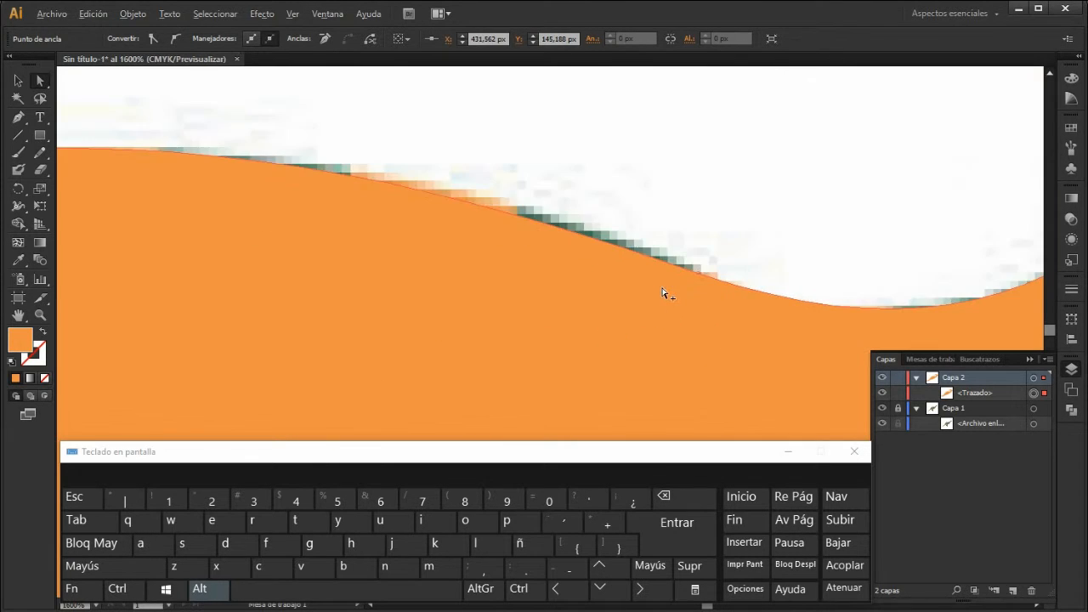
pyautogui.scroll(-1, 673, 292)
pyautogui.scroll(1, 433, 236)
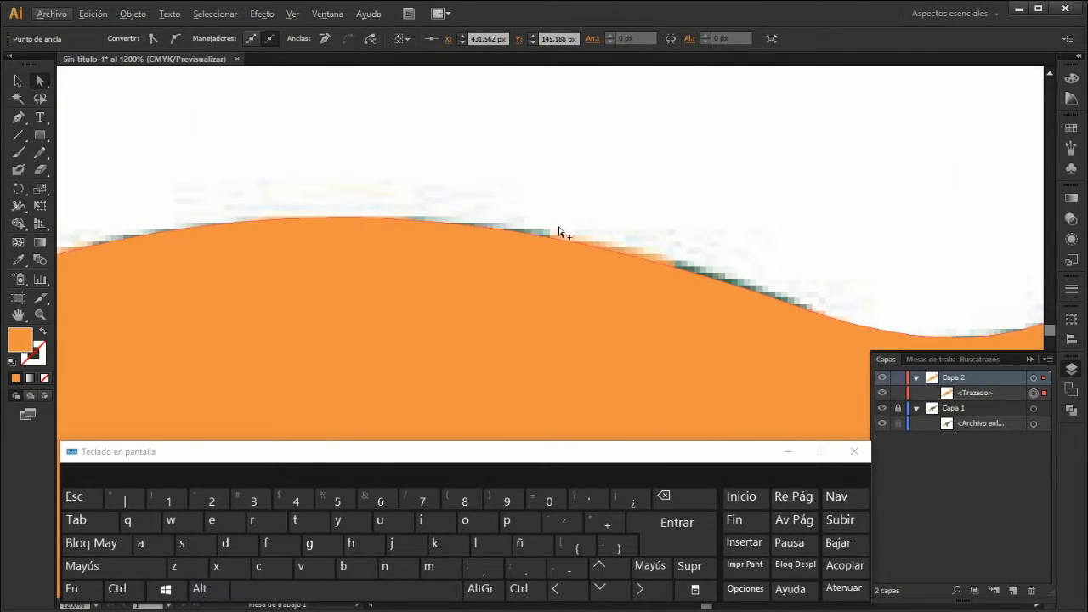
pyautogui.click(816, 316)
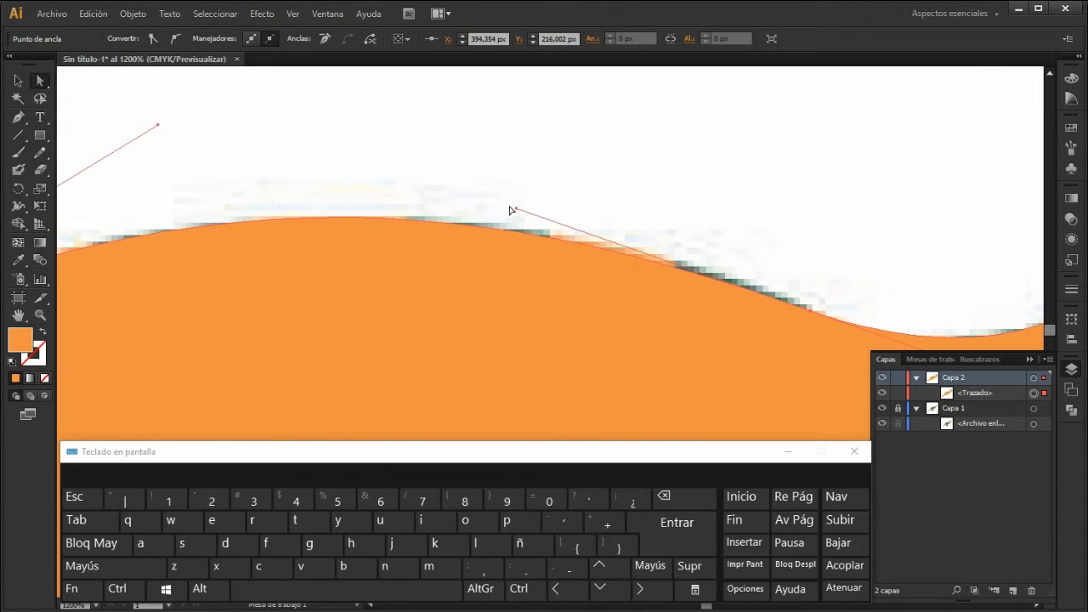
pyautogui.moveTo(516, 210); pyautogui.dragTo(551, 205)
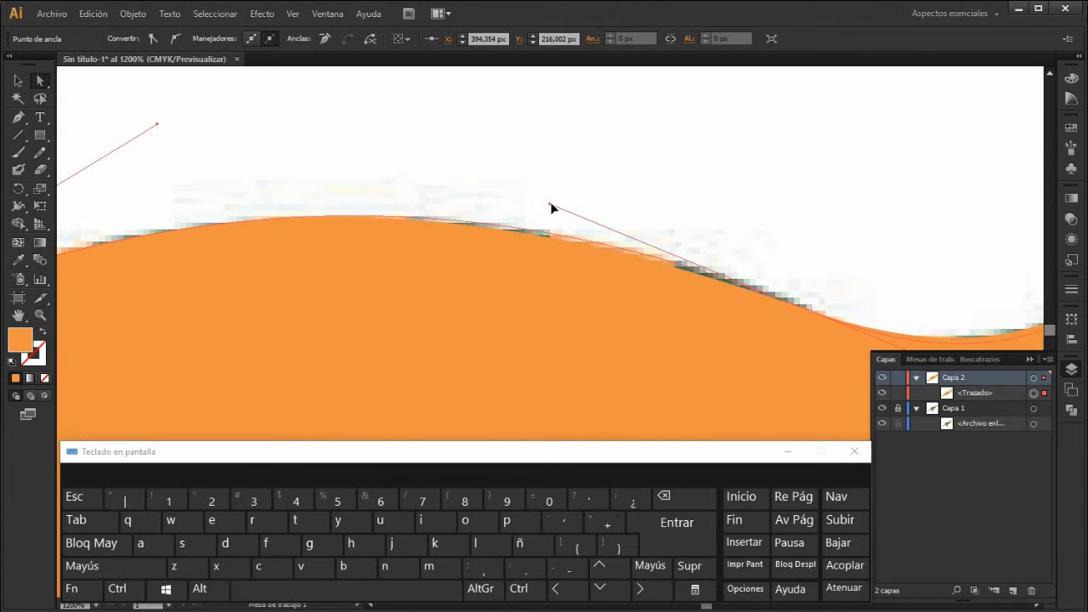
pyautogui.moveTo(826, 319); pyautogui.dragTo(813, 306)
pyautogui.scroll(-3, 673, 295)
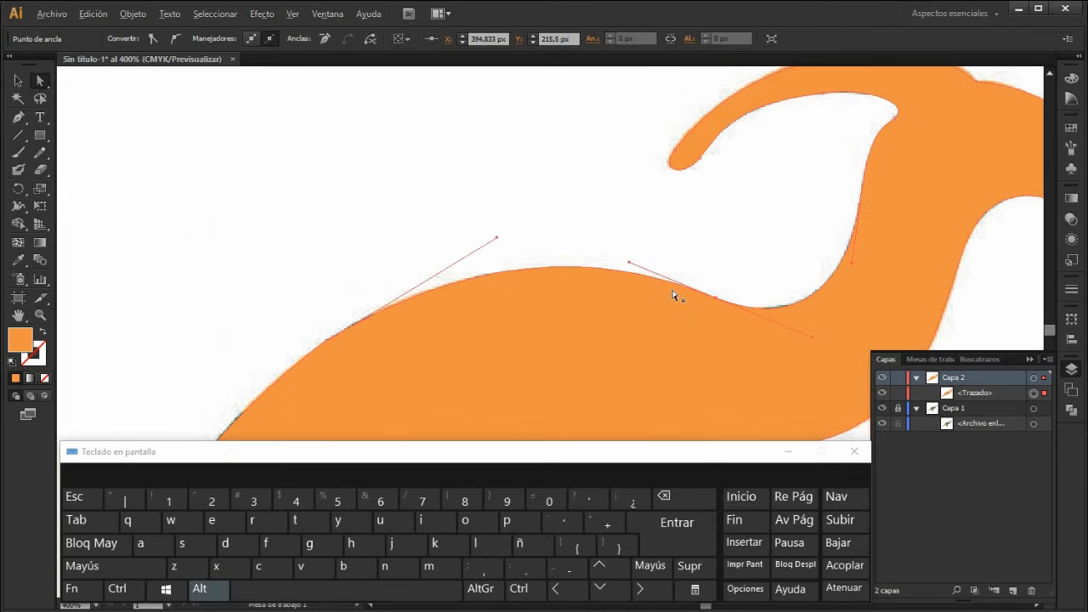
pyautogui.scroll(2, 764, 289)
pyautogui.hotkey('ctrl', 'z')
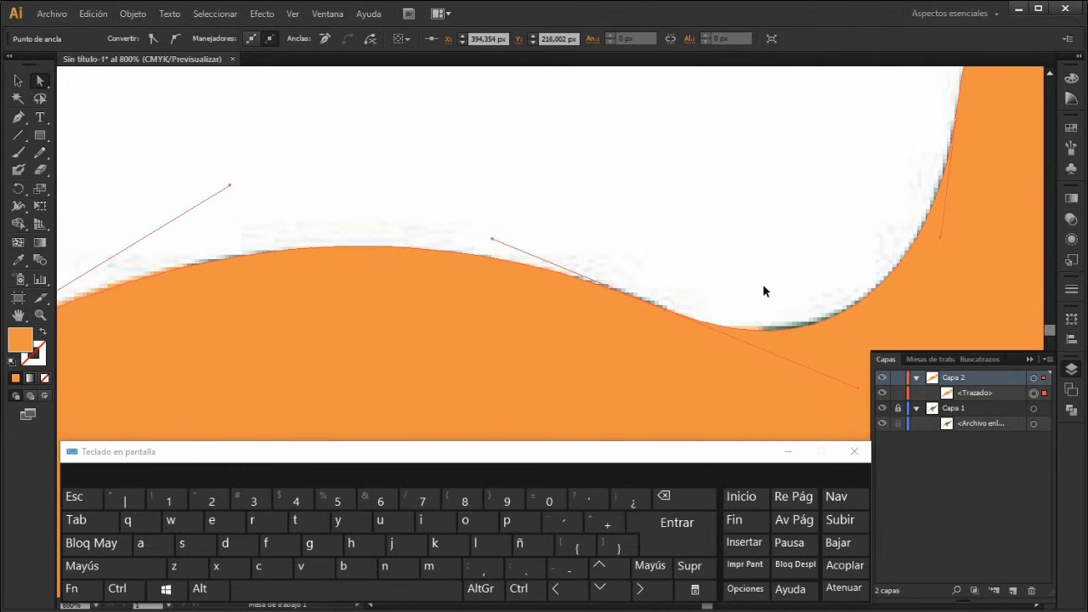
# Refine the back and neck-base curves by adjusting the neighbouring anchor handles and the back segment, and deselect the path
pyautogui.scroll(-1, 641, 318)
pyautogui.scroll(1, 770, 315)
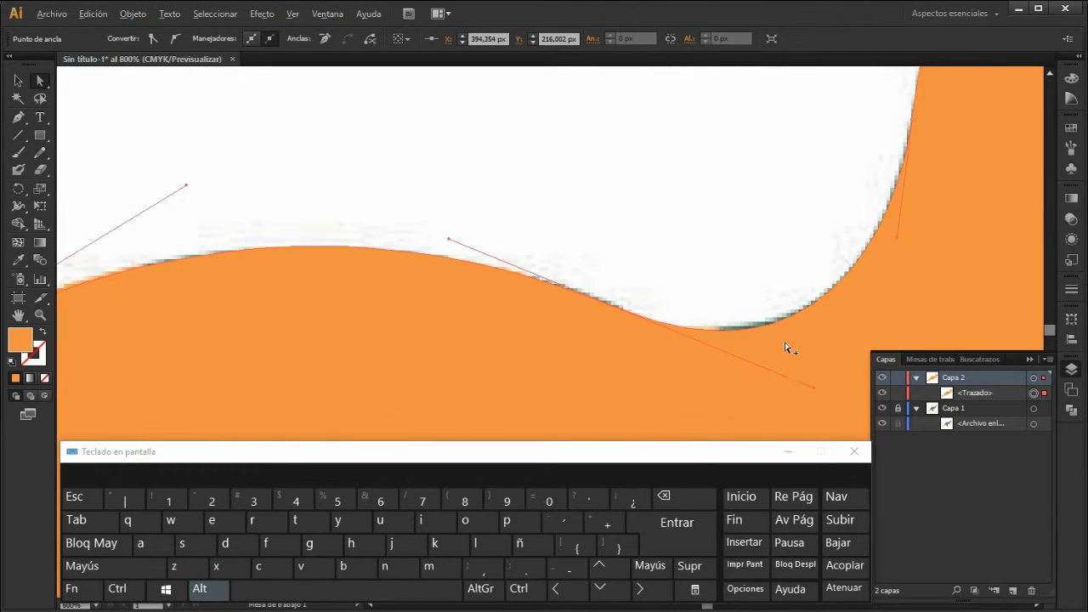
pyautogui.moveTo(816, 392)
pyautogui.mouseDown()
pyautogui.moveTo(831, 384)
pyautogui.moveTo(807, 375)
pyautogui.moveTo(821, 375)
pyautogui.mouseUp()
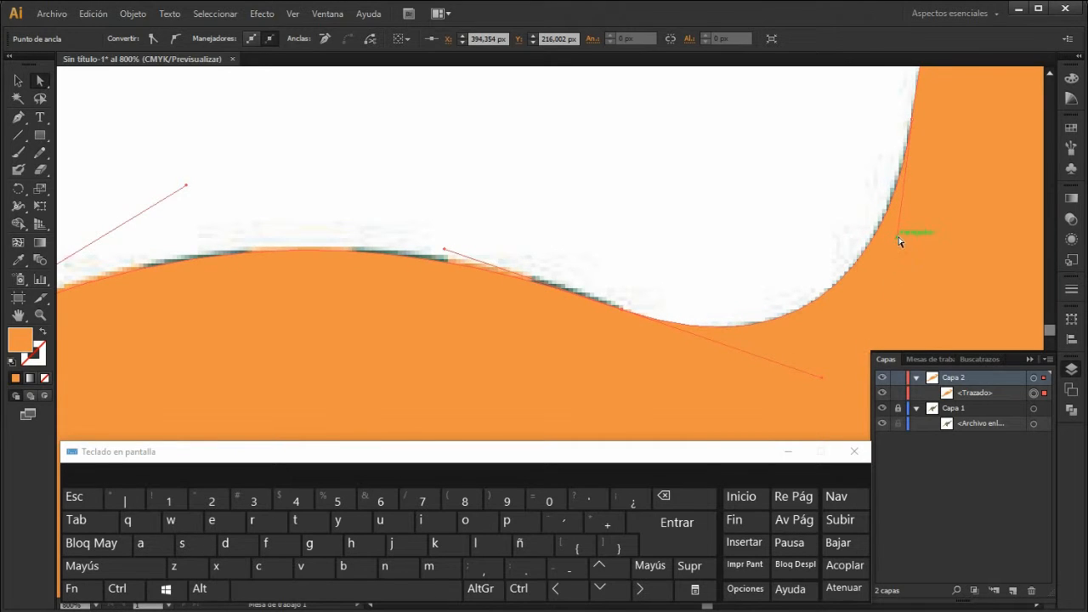
pyautogui.moveTo(897, 237); pyautogui.dragTo(897, 231)
pyautogui.moveTo(355, 249); pyautogui.dragTo(363, 251)
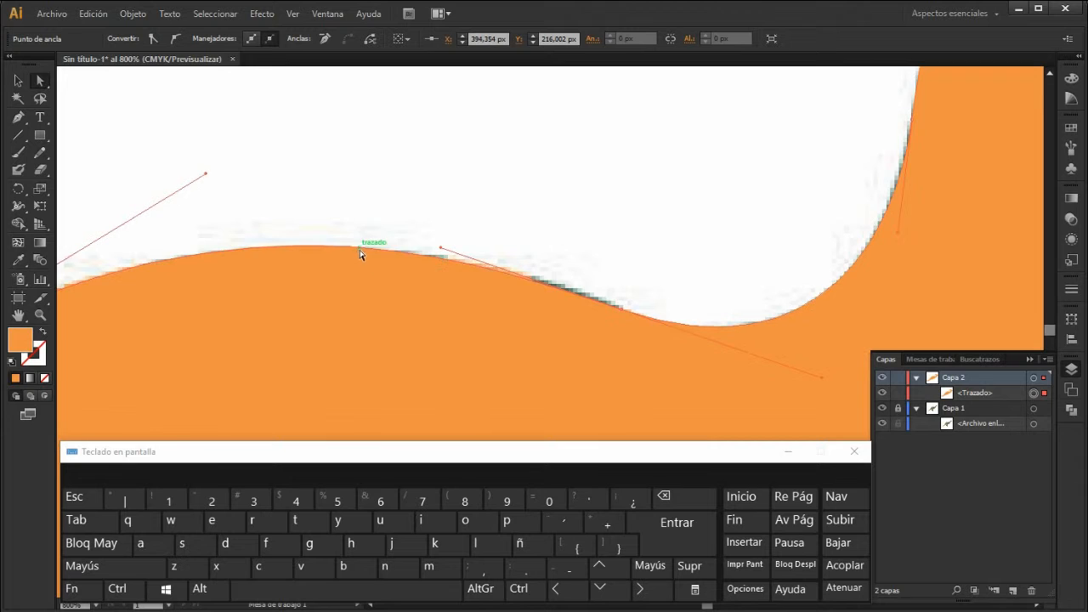
pyautogui.scroll(-2, 693, 249)
pyautogui.scroll(-3, 693, 248)
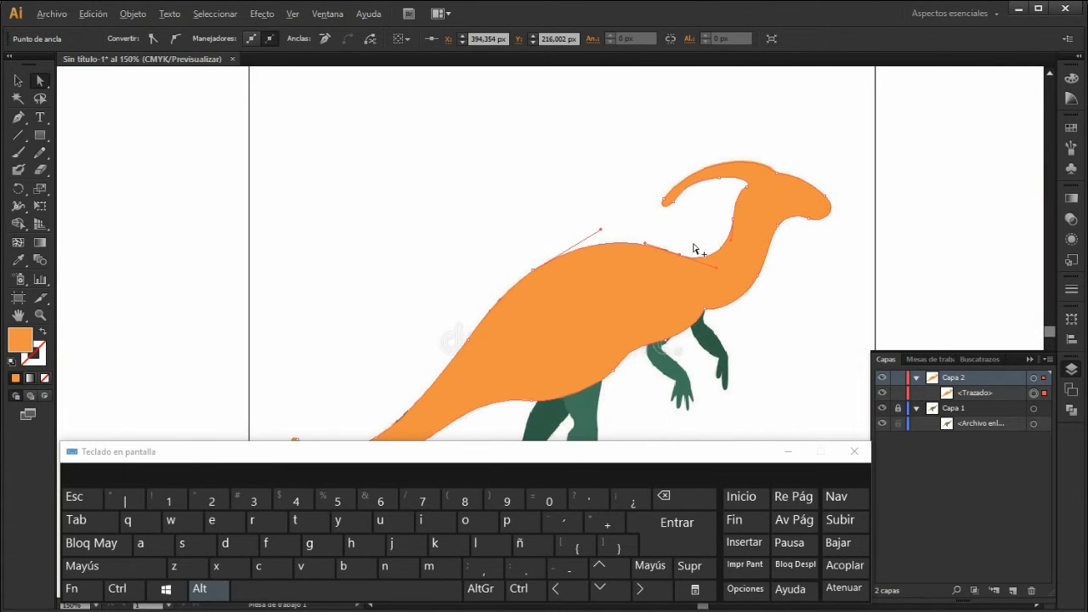
pyautogui.click(829, 316)
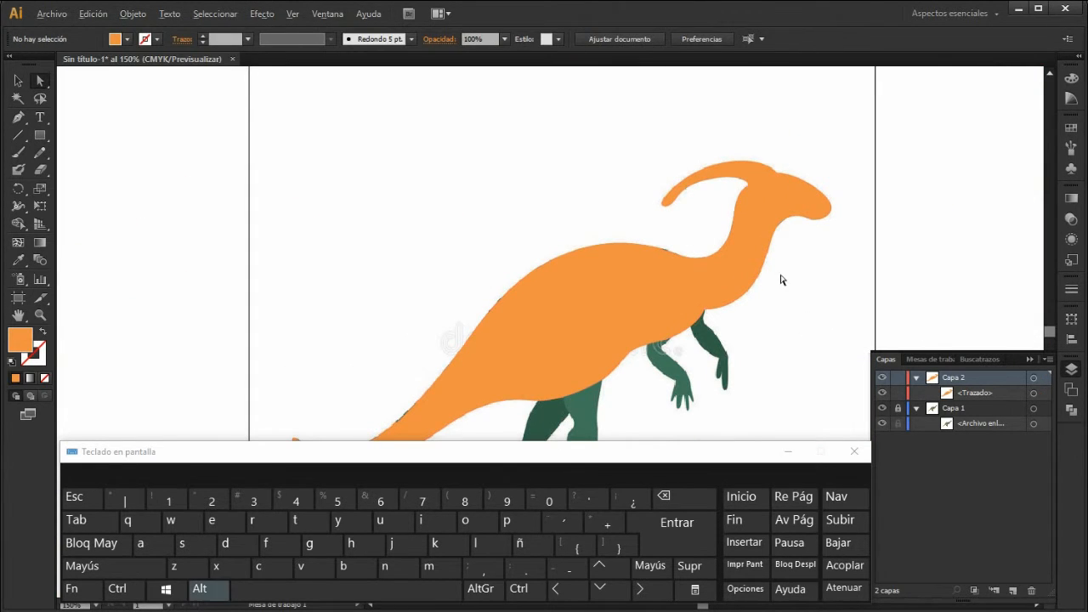
pyautogui.scroll(-1, 782, 277)
pyautogui.scroll(2, 571, 384)
pyautogui.scroll(1, 453, 319)
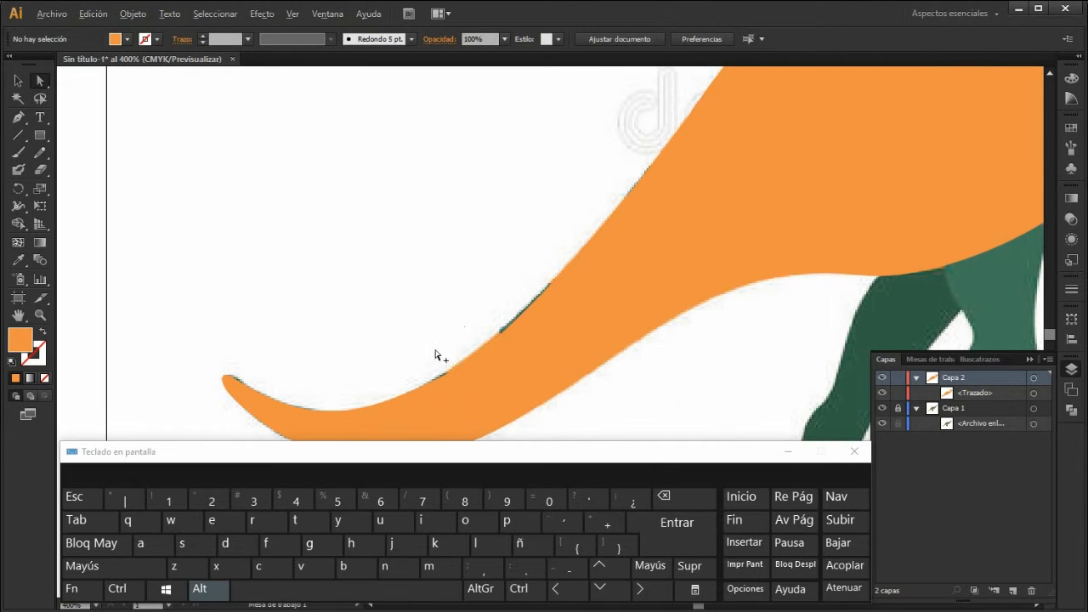
pyautogui.scroll(2, 439, 357)
pyautogui.click(475, 372)
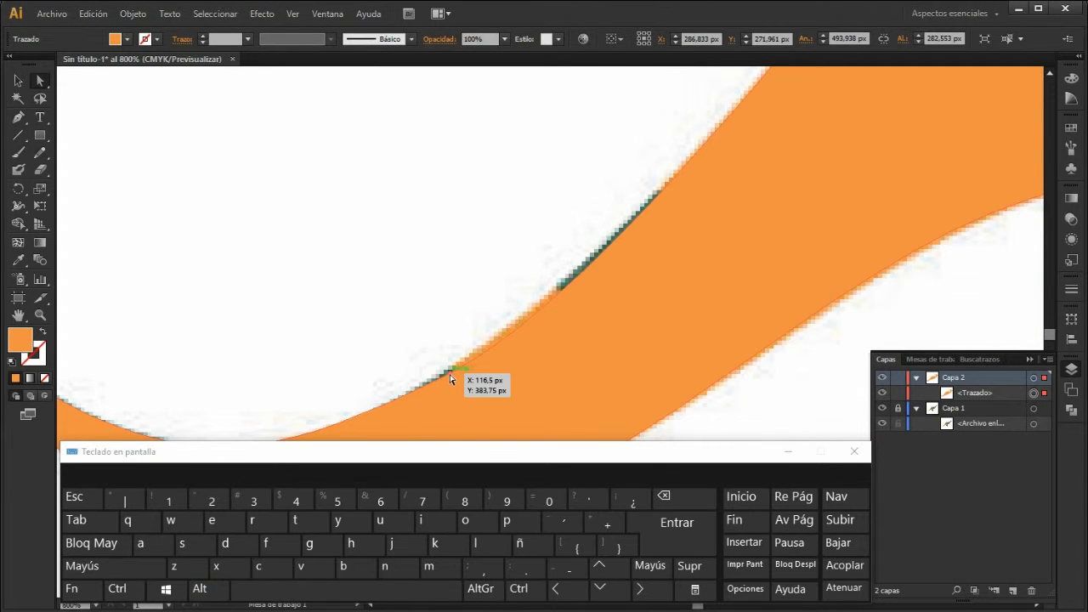
pyautogui.moveTo(450, 378)
pyautogui.mouseDown()
pyautogui.moveTo(430, 382)
pyautogui.moveTo(453, 363)
pyautogui.mouseUp()
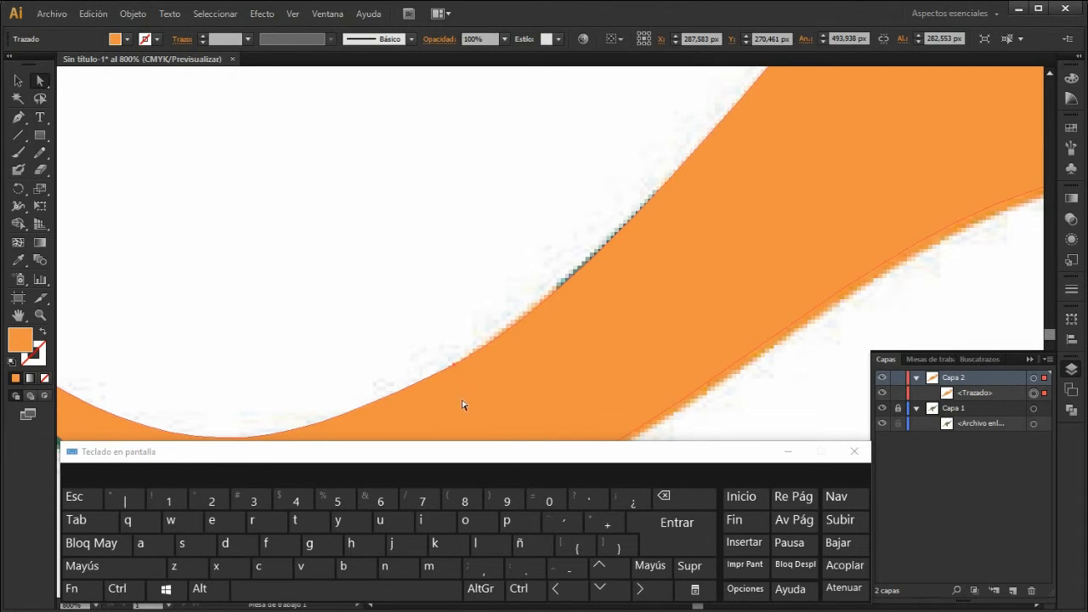
pyautogui.keyDown('alt'); pyautogui.scroll(-1, 612, 298); pyautogui.keyUp('alt')
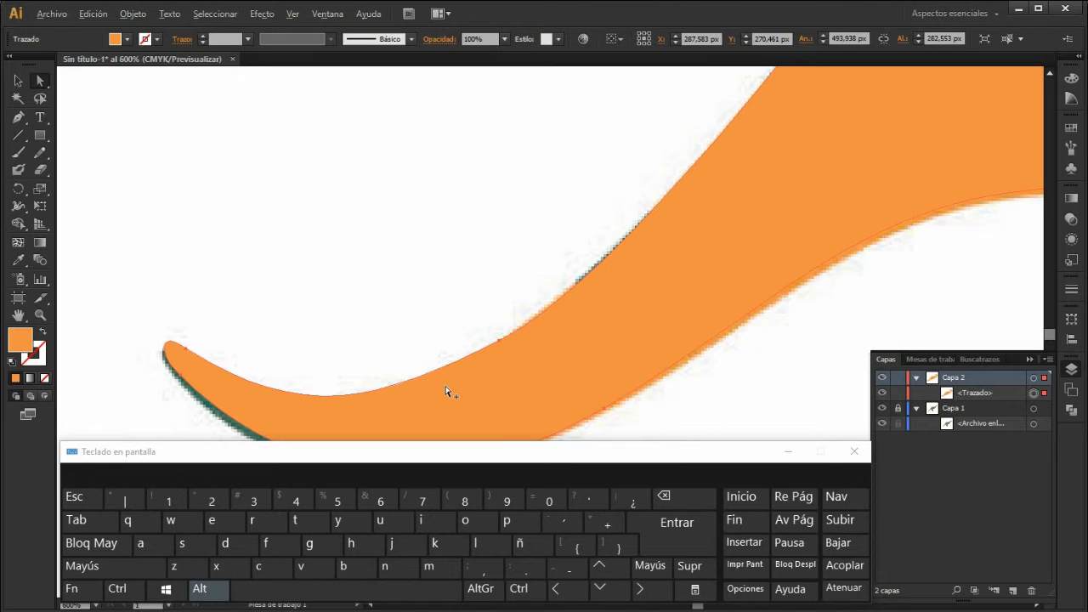
pyautogui.keyDown('alt'); pyautogui.scroll(1, 446, 391); pyautogui.keyUp('alt')
pyautogui.press('ctrl')
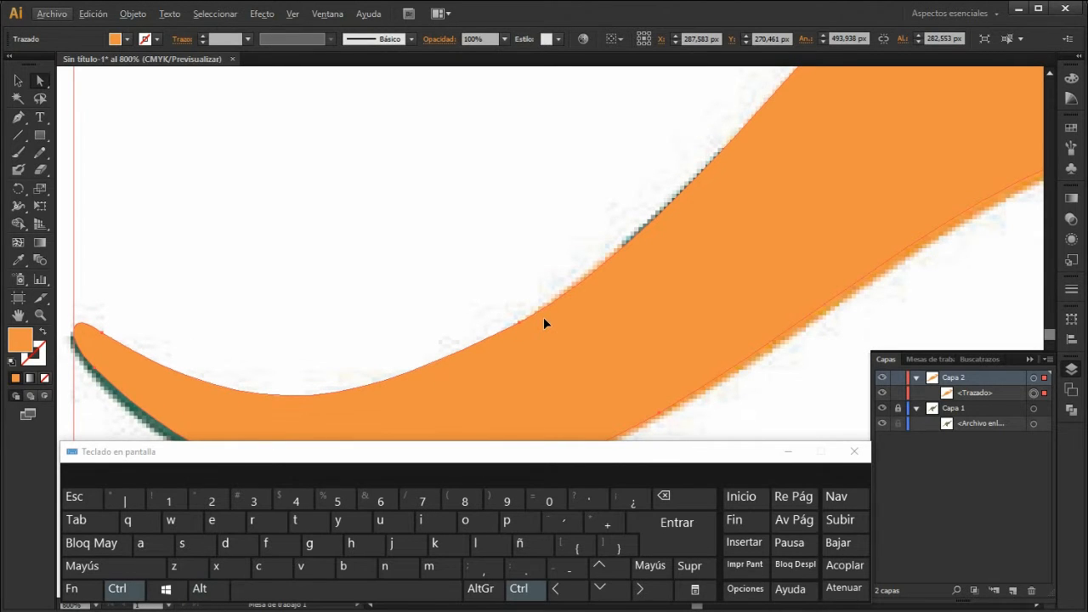
pyautogui.hotkey('ctrl', 'z')
# Move the anchor on the tail's upper edge to the image's edge and adjust the handles on both sides of it
pyautogui.click(516, 335)
pyautogui.click(514, 335)
pyautogui.moveTo(513, 334); pyautogui.dragTo(513, 328)
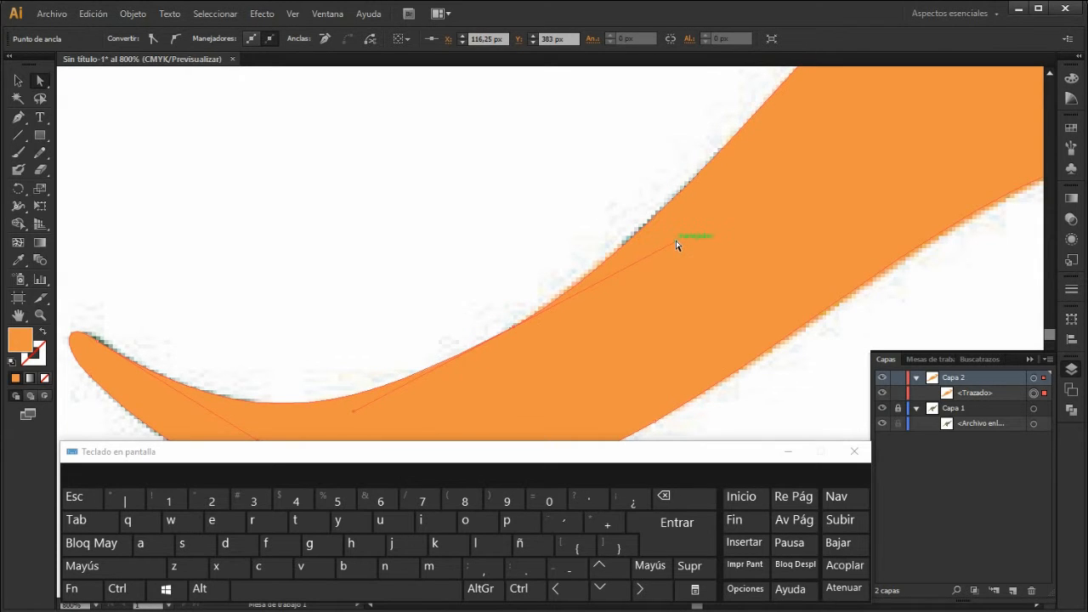
pyautogui.moveTo(355, 412)
pyautogui.mouseDown()
pyautogui.moveTo(344, 425)
pyautogui.moveTo(365, 416)
pyautogui.mouseUp()
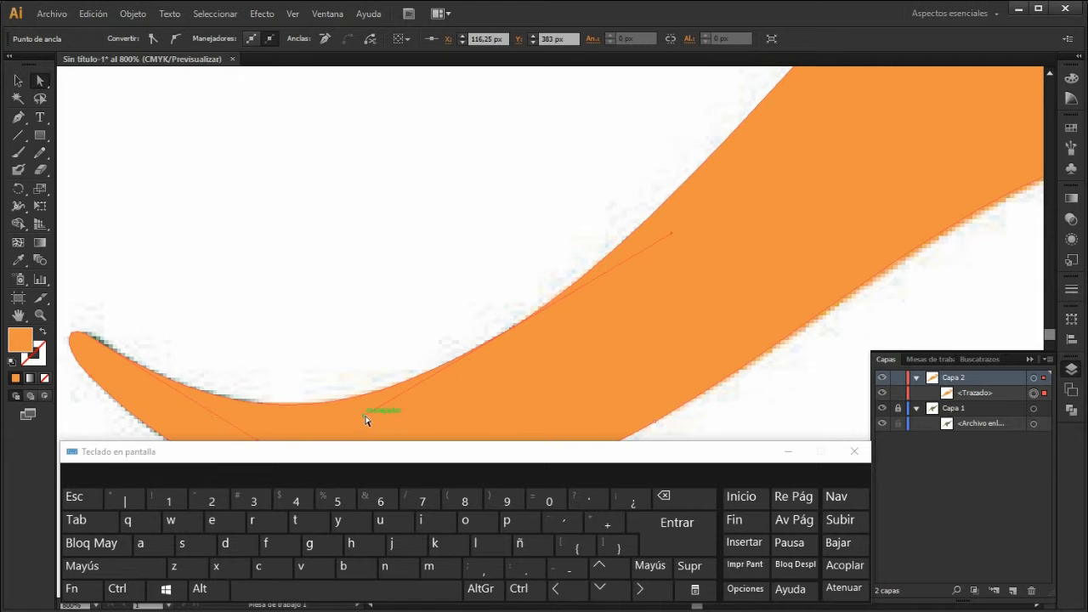
pyautogui.press('alt')
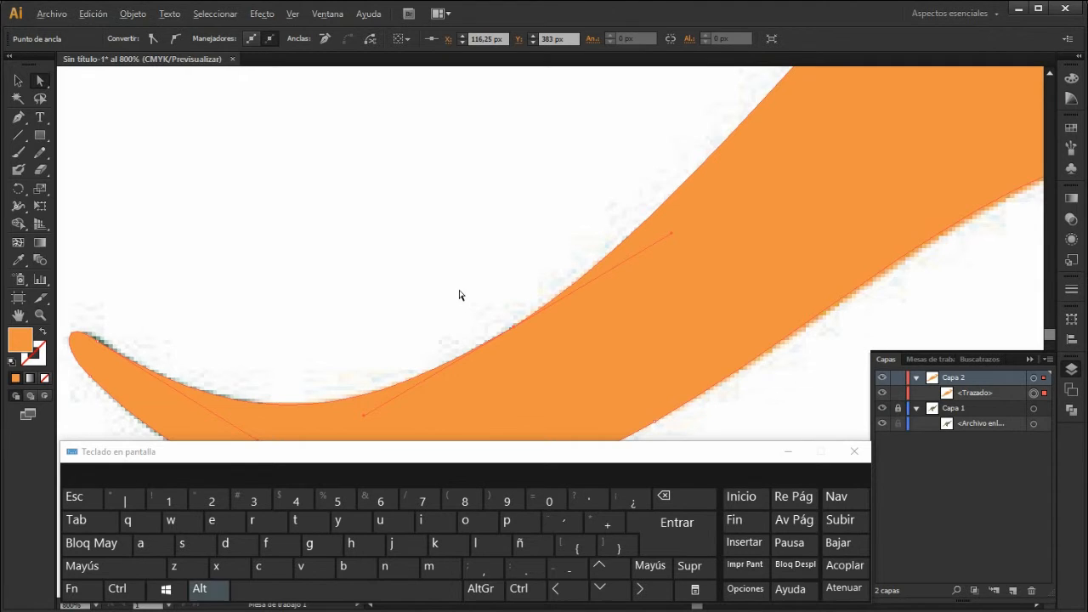
# Move the upper anchor at the tail tip to cover the image's edge along the top of the tail
pyautogui.scroll(2, 111, 349)
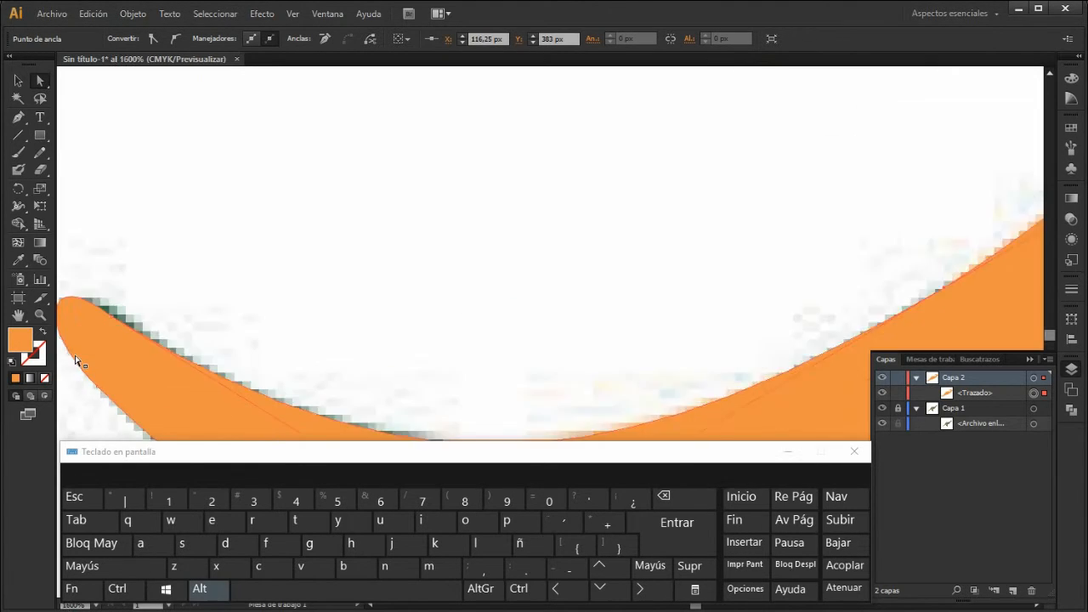
pyautogui.click(114, 288)
pyautogui.moveTo(114, 288); pyautogui.dragTo(128, 284)
pyautogui.scroll(-10, 376, 286)
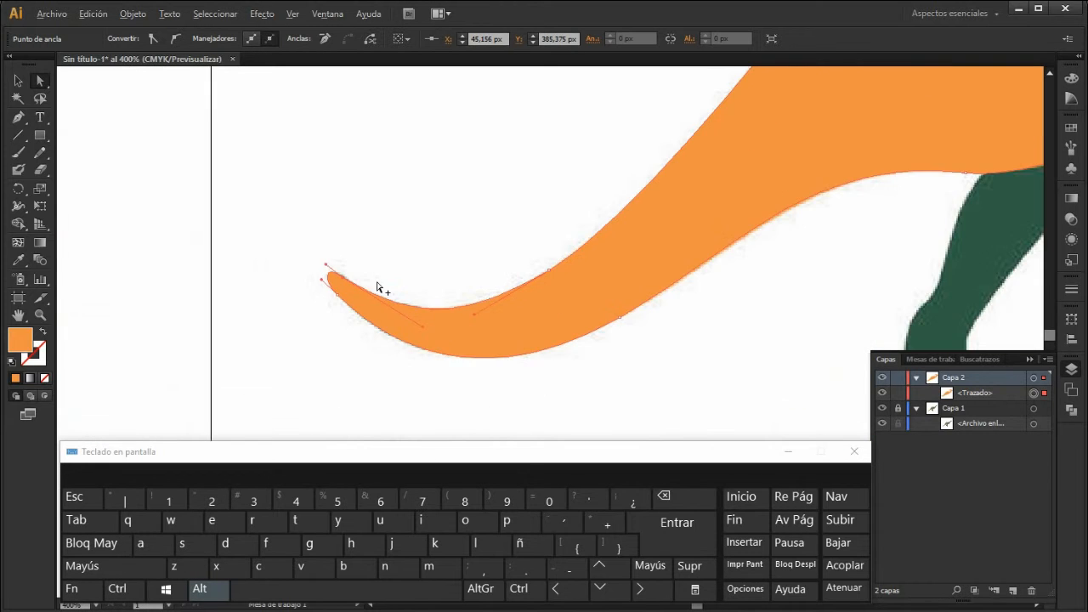
pyautogui.scroll(-2, 376, 287)
pyautogui.scroll(1, 453, 175)
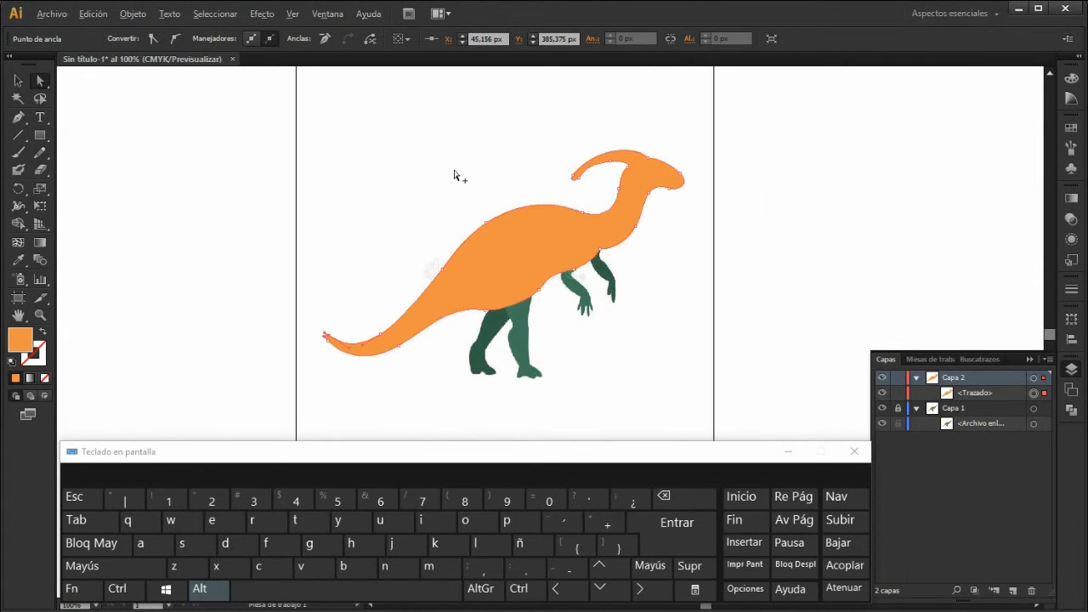
# Select the whole body path to review its anchors along the refined outline, and deselect it
pyautogui.click(454, 175)
pyautogui.click(493, 244)
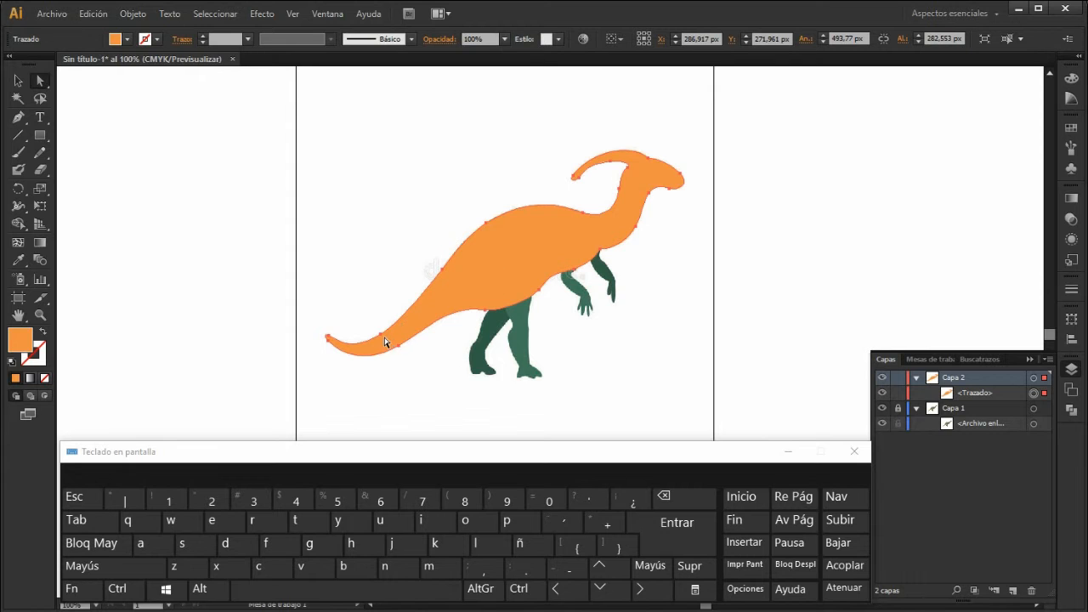
pyautogui.click(238, 256)
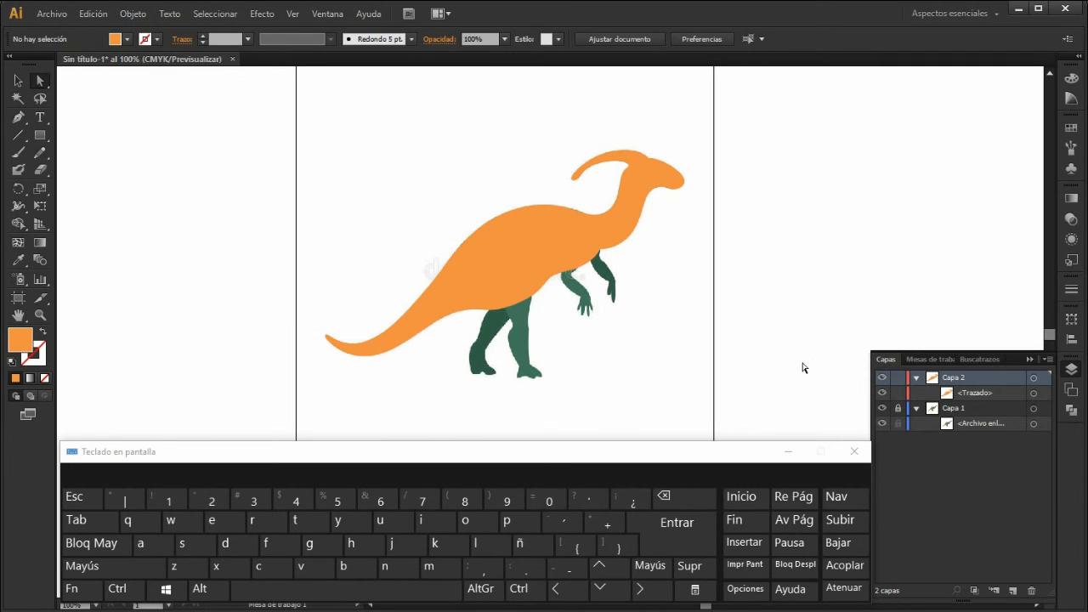
pyautogui.click(593, 610)
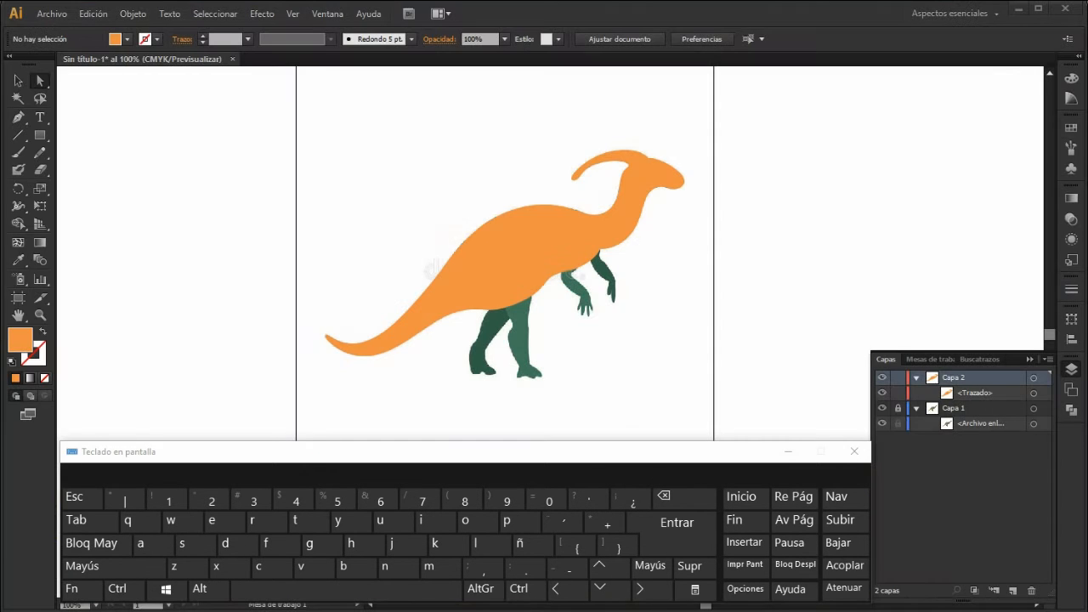